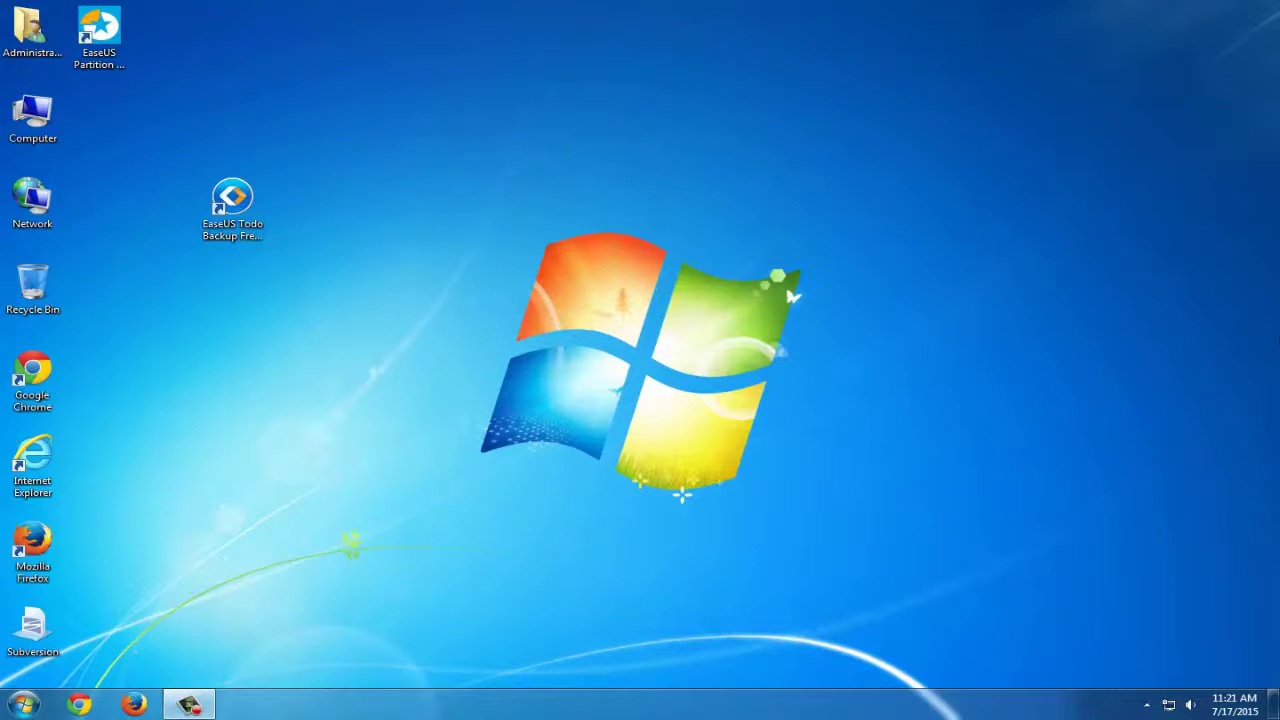
Open drive I: from Computer, view the contents of the "pics and files" folder, and return to the drive's root
{"action": "double_click", "coordinate": [55, 123]}
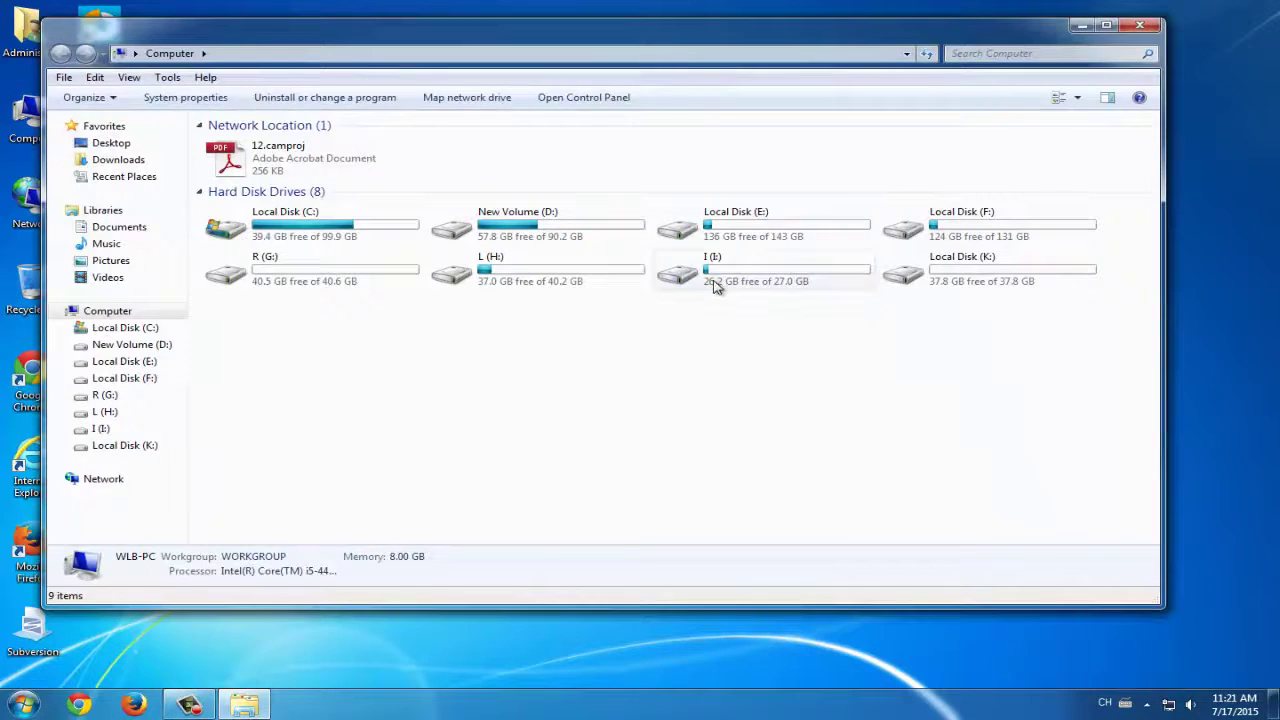
{"action": "left_click", "coordinate": [716, 287]}
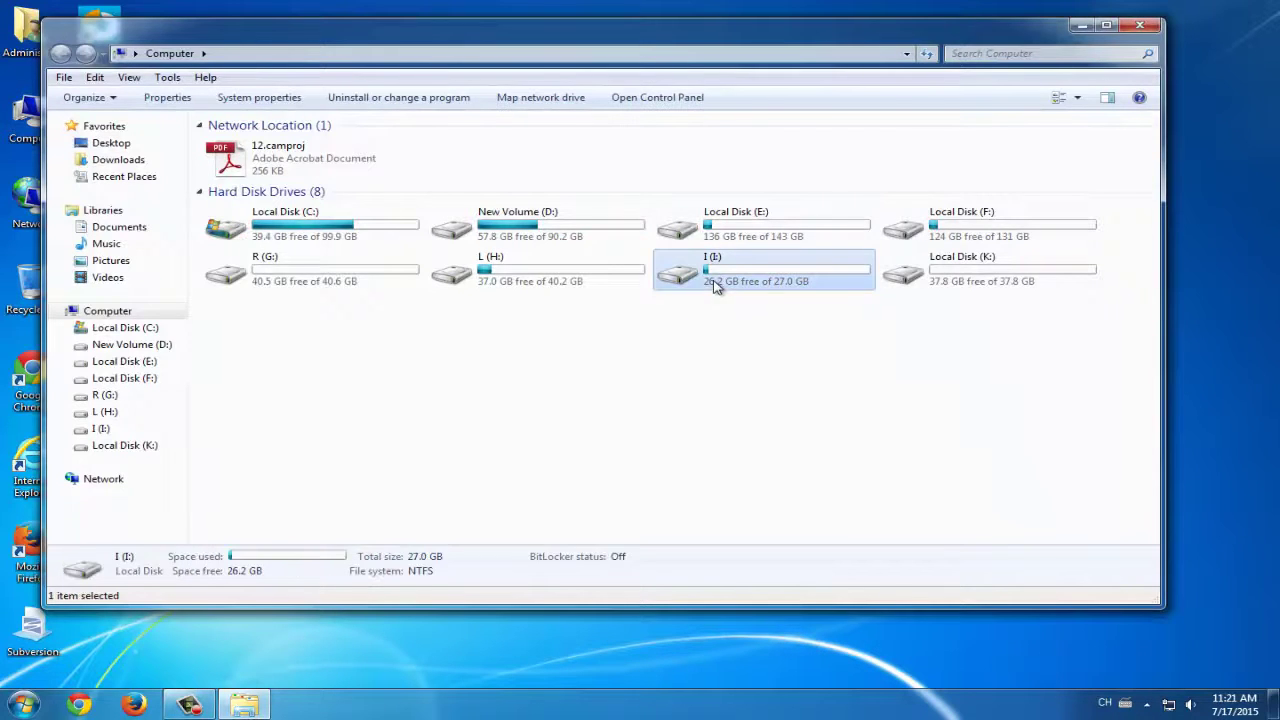
{"action": "double_click", "coordinate": [716, 287]}
{"action": "double_click", "coordinate": [291, 146]}
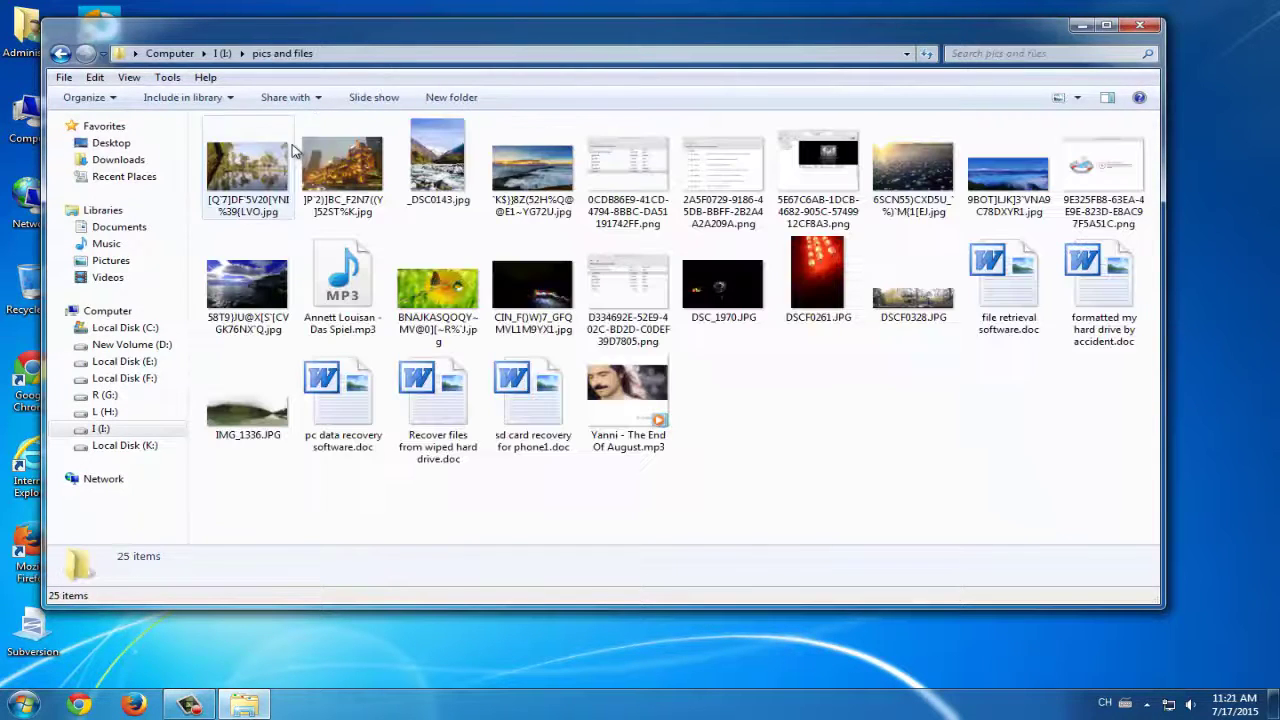
{"action": "left_click", "coordinate": [60, 53]}
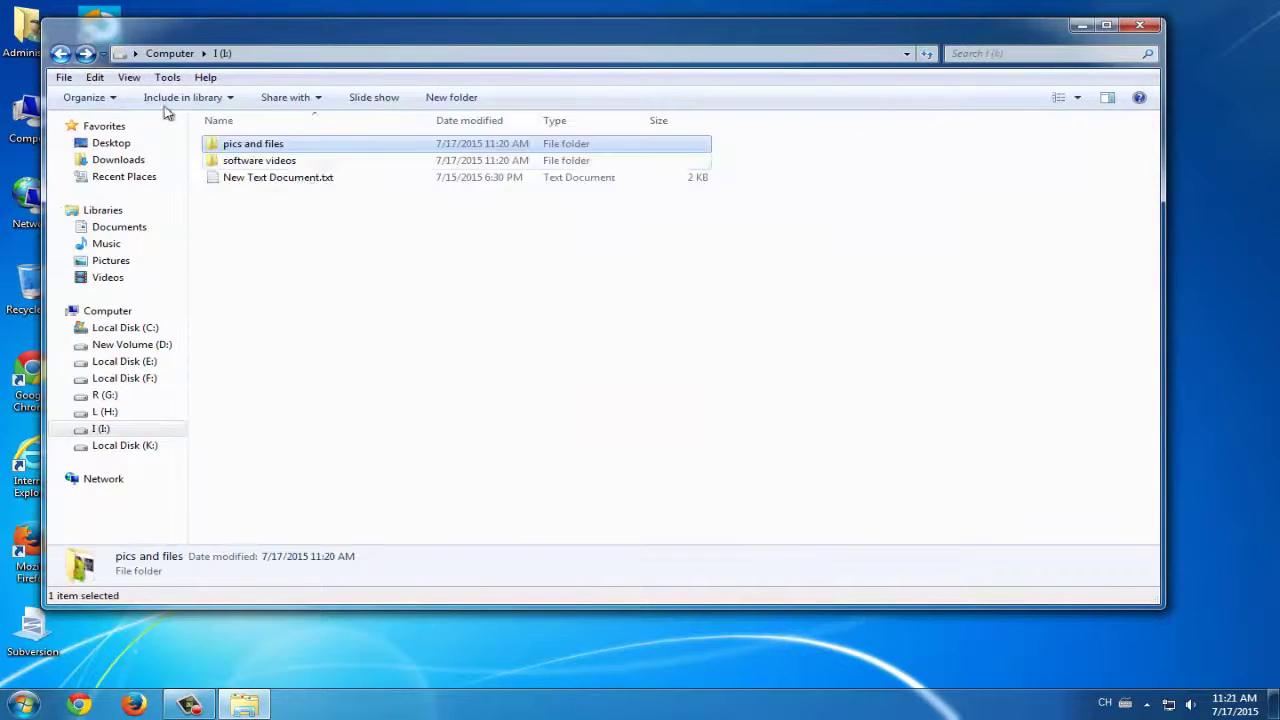
Check the MP4 video in the "Fix External Hard Disk Not Formatted Error" folder under "software videos", and return to the root of drive I:
{"action": "double_click", "coordinate": [290, 161]}
{"action": "double_click", "coordinate": [298, 164]}
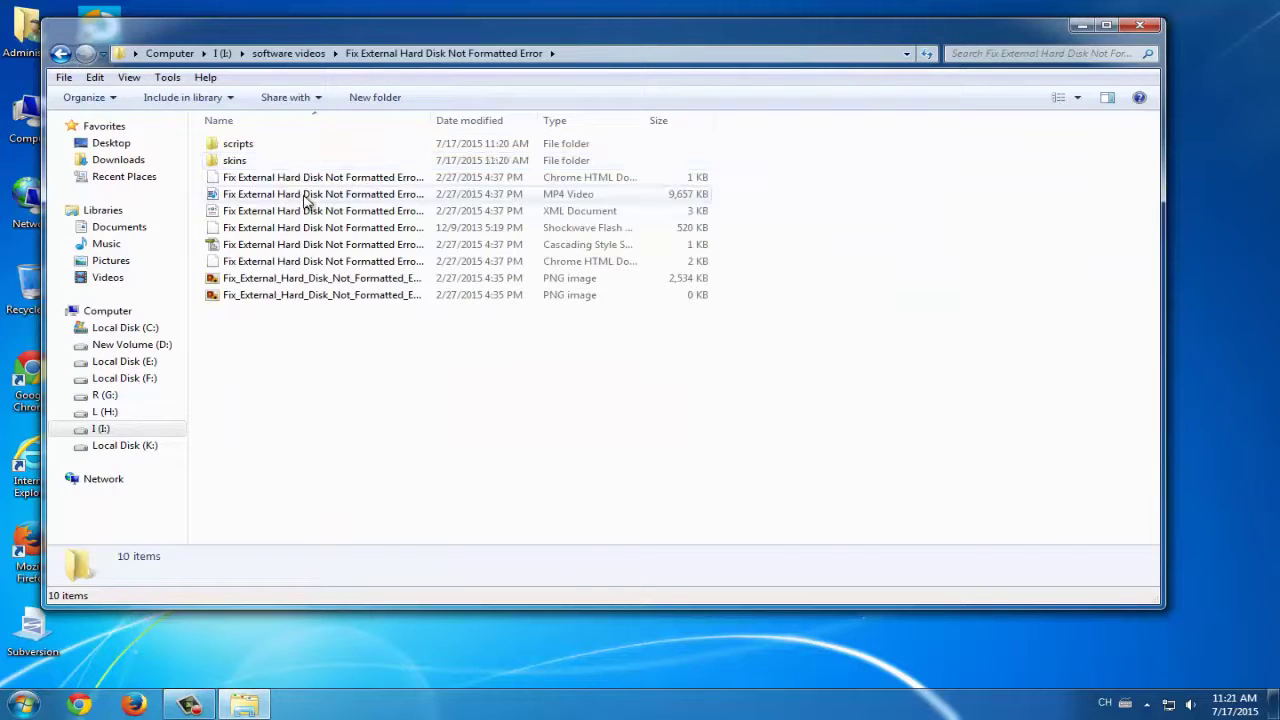
{"action": "left_click", "coordinate": [305, 197]}
{"action": "double_click", "coordinate": [308, 198]}
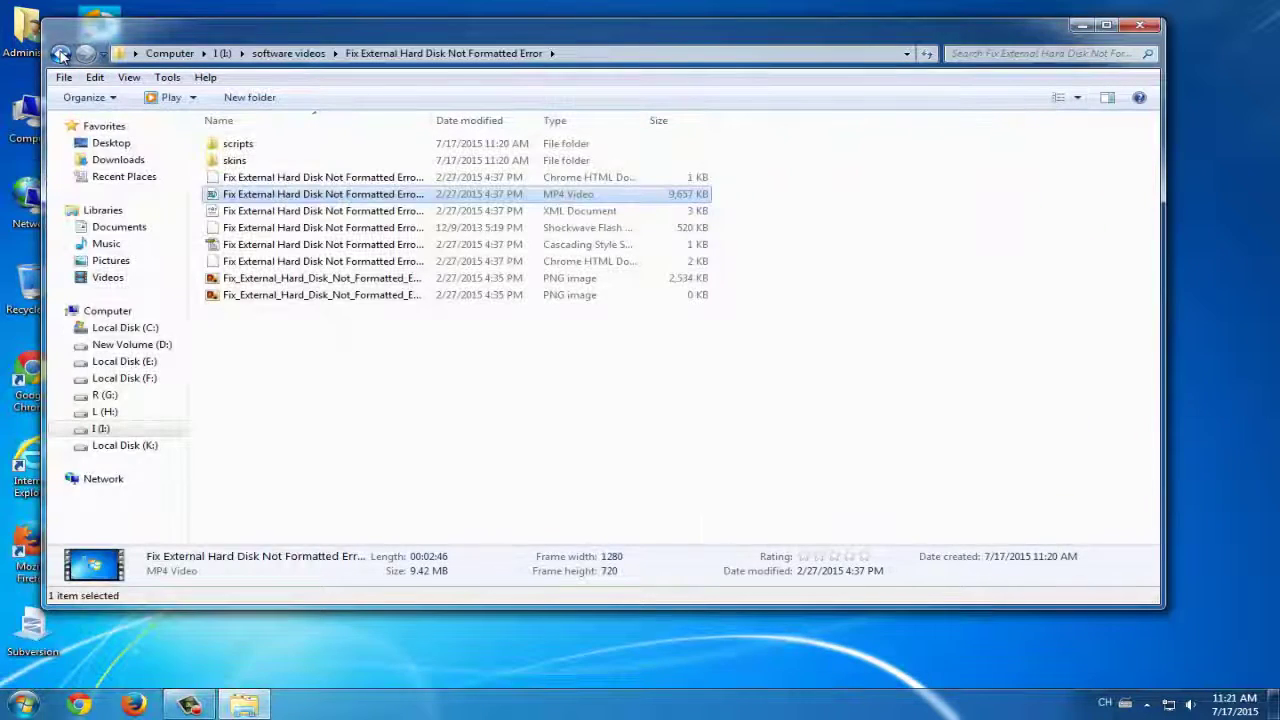
{"action": "left_click", "coordinate": [60, 53]}
{"action": "left_click", "coordinate": [60, 53]}
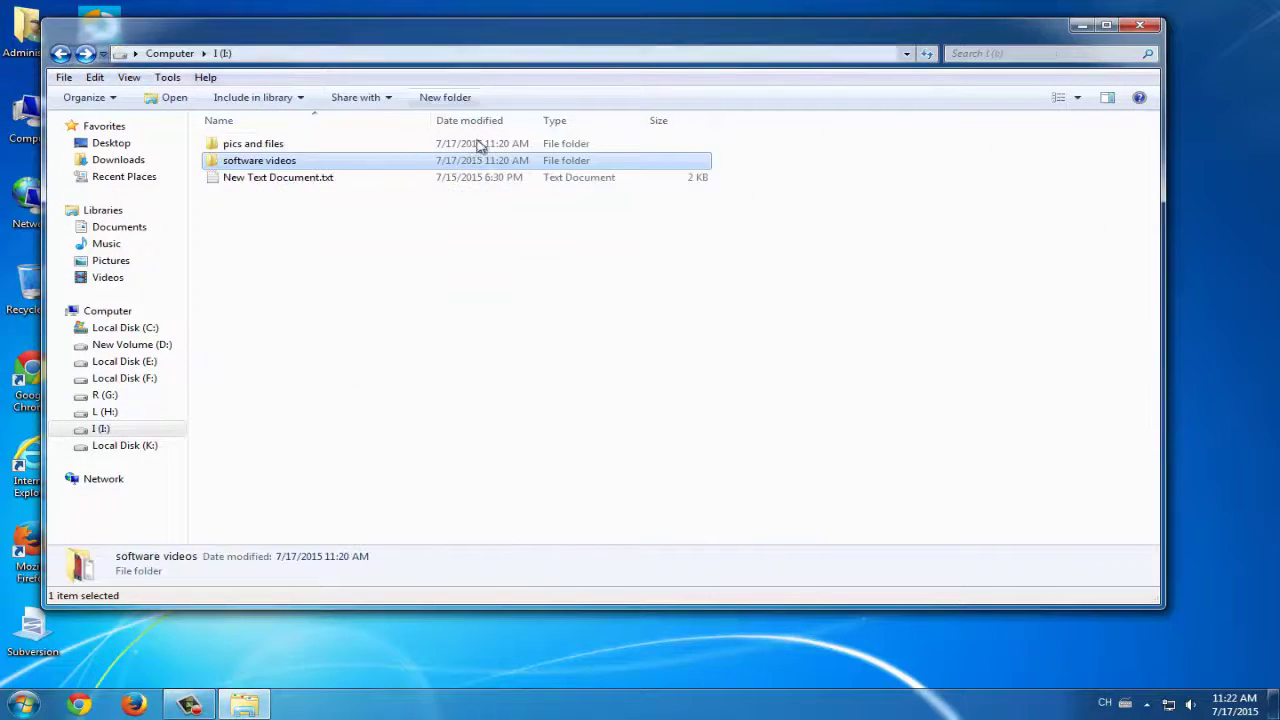
View the contents of New Text Document.txt on drive I:, and close both the document and the file window
{"action": "double_click", "coordinate": [443, 186]}
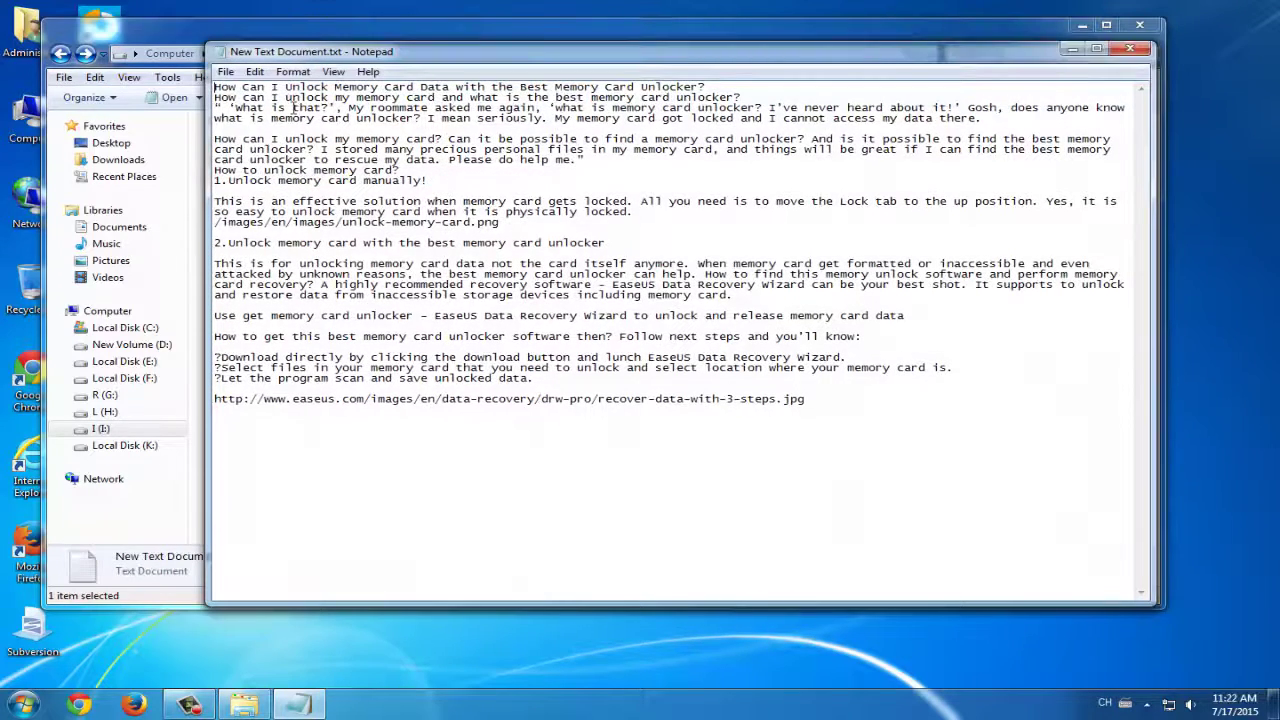
{"action": "left_click", "coordinate": [1130, 48]}
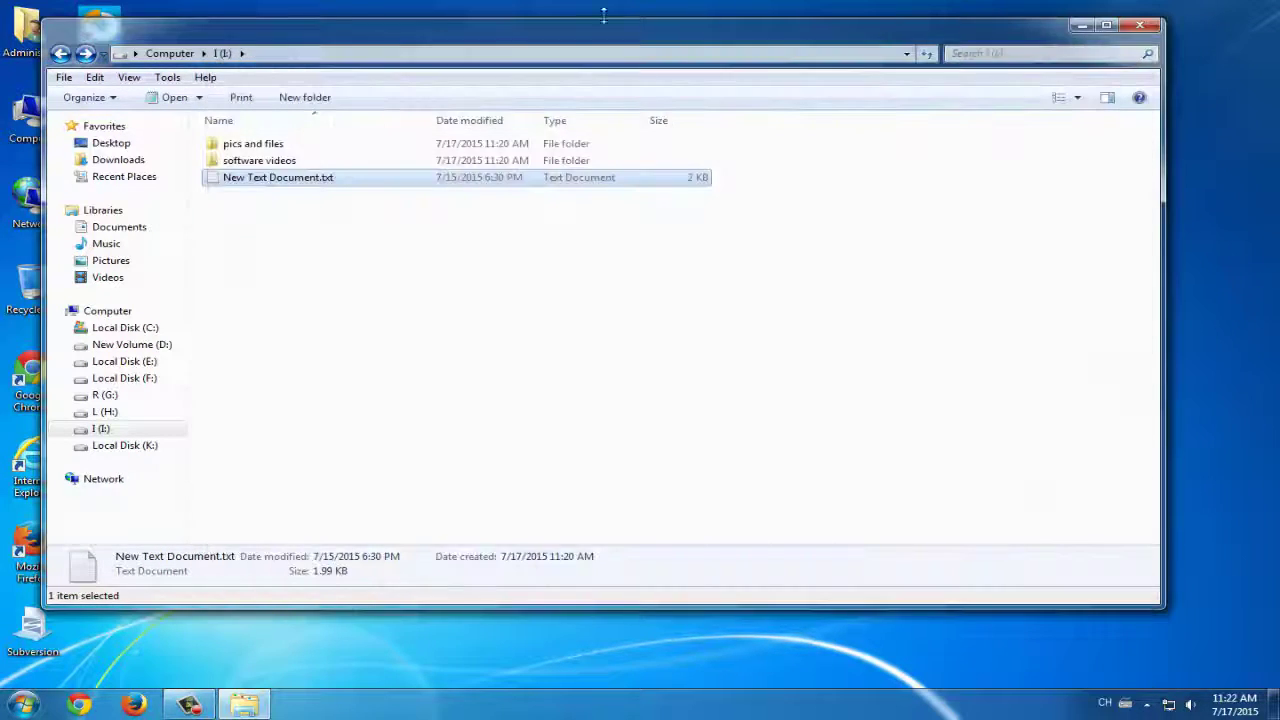
{"action": "left_click", "coordinate": [60, 53]}
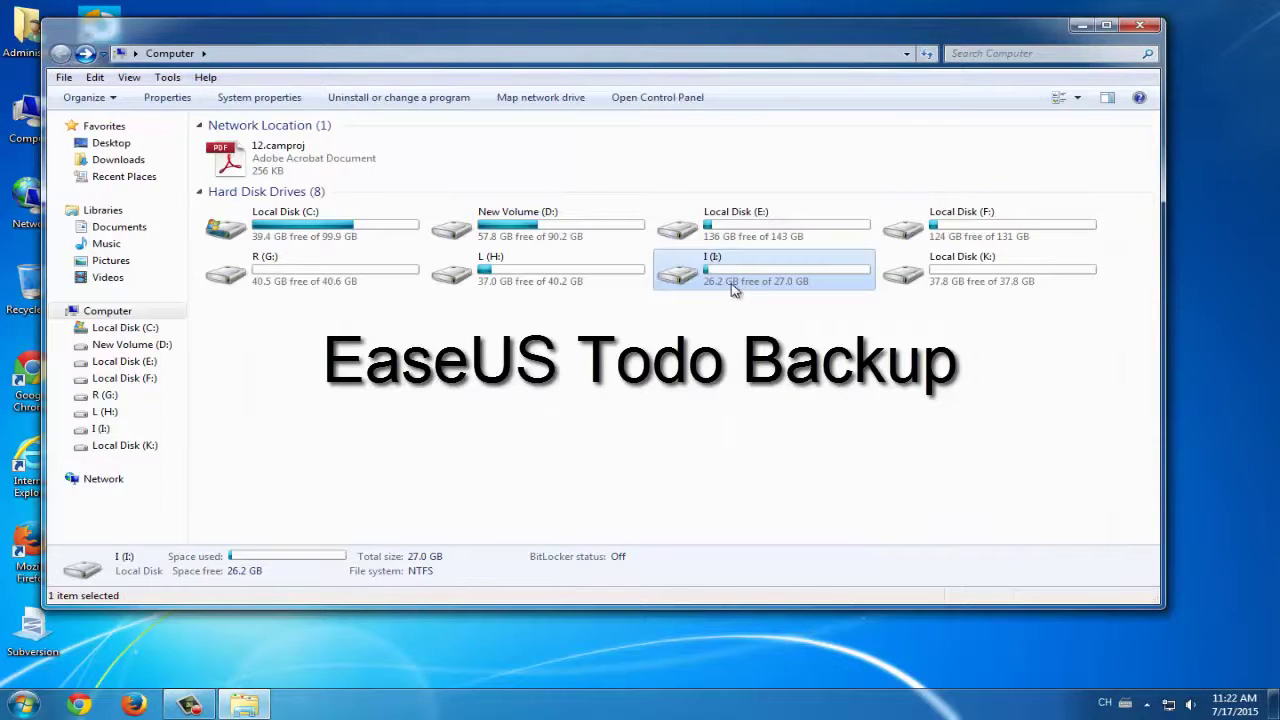
{"action": "left_click", "coordinate": [1138, 25]}
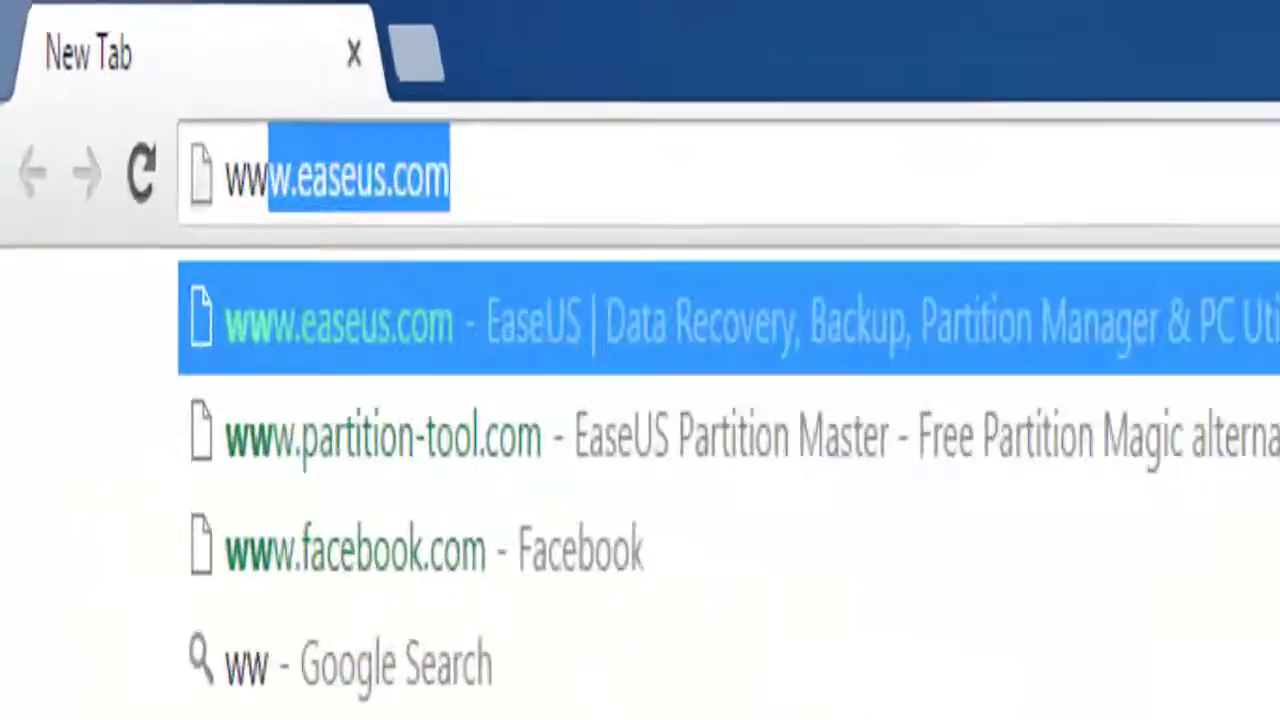
{"action": "type", "text": "aseus.c"}
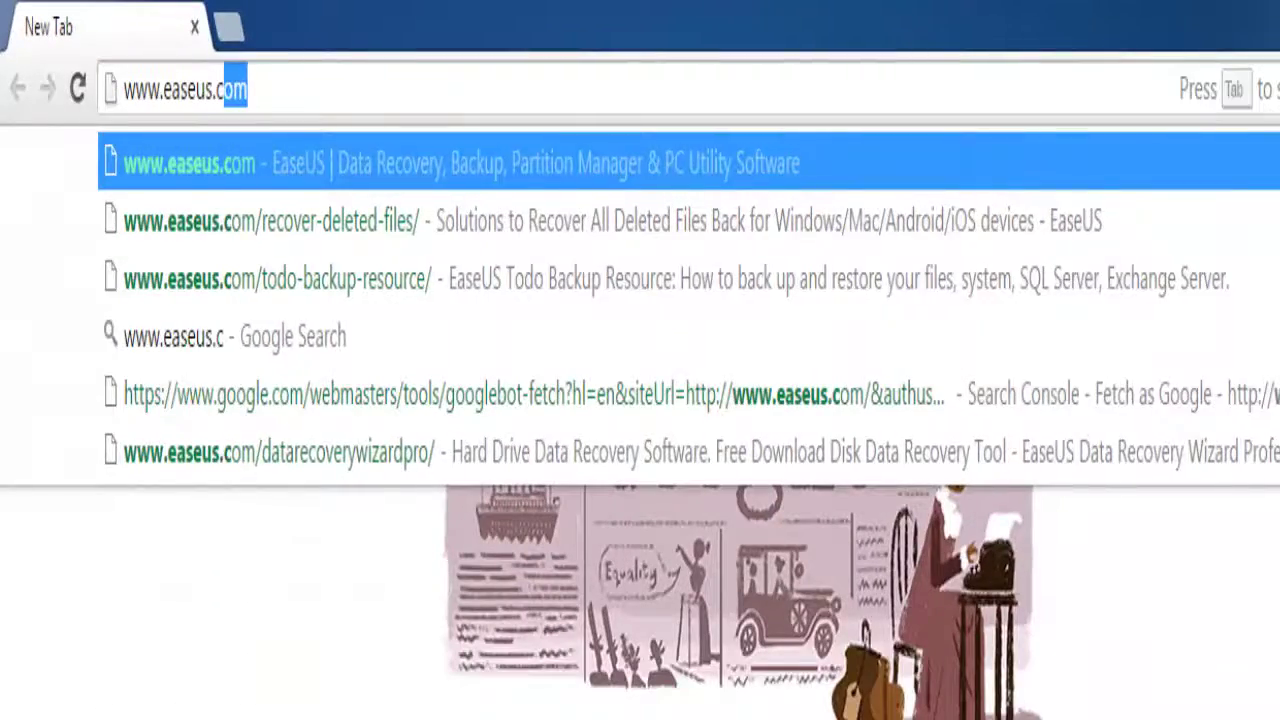
{"action": "type", "text": "om"}
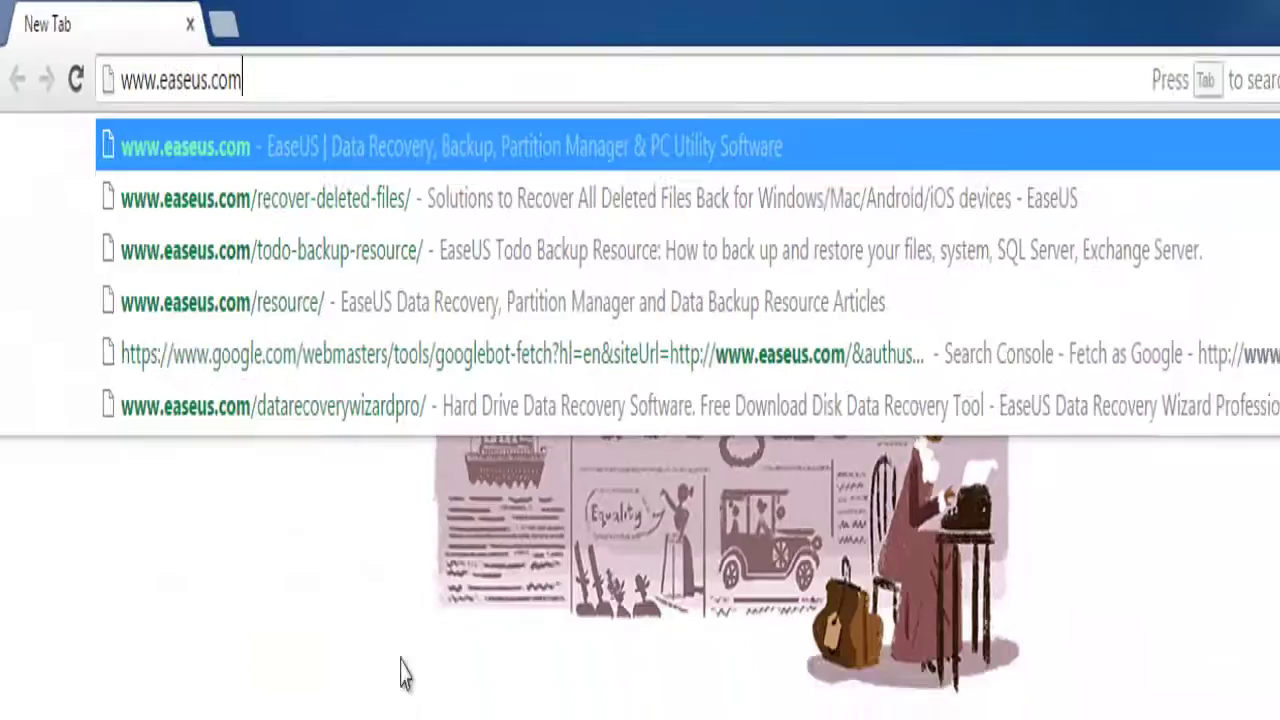
{"action": "key", "text": "Return"}
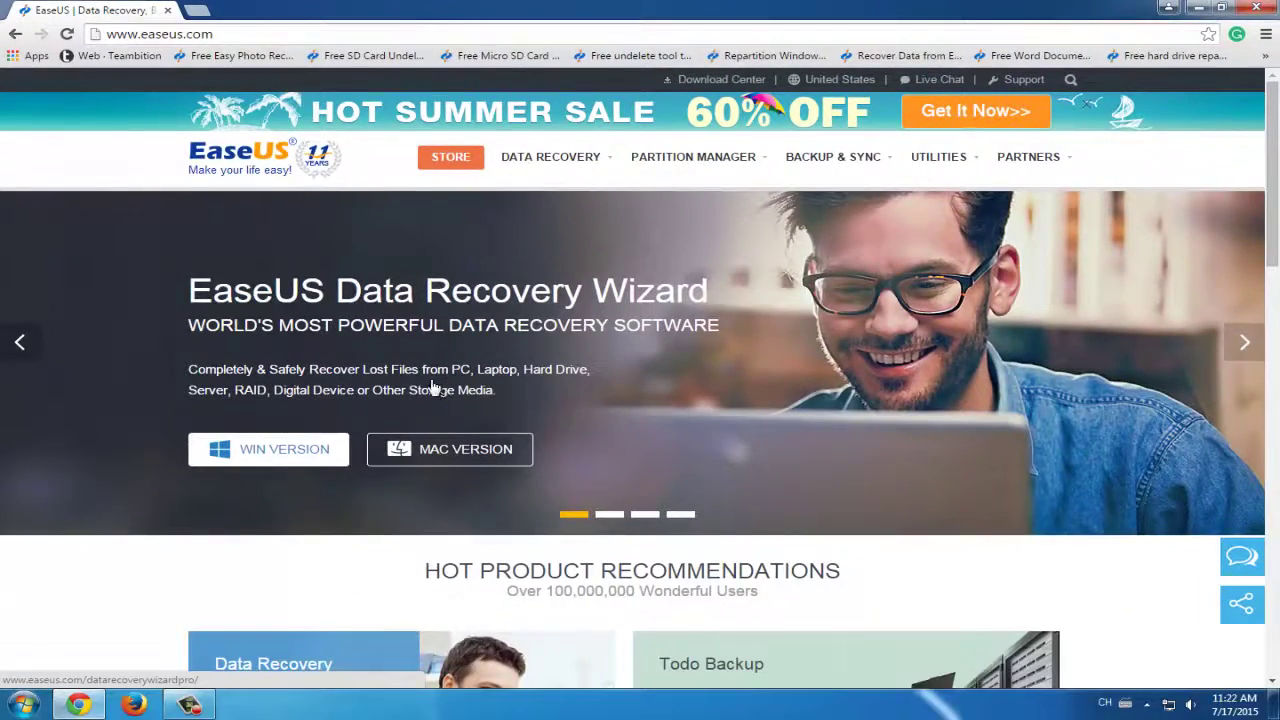
Open the Todo Backup Free product page from the home backup products and request its free download
{"action": "mouse_move", "coordinate": [857, 165]}
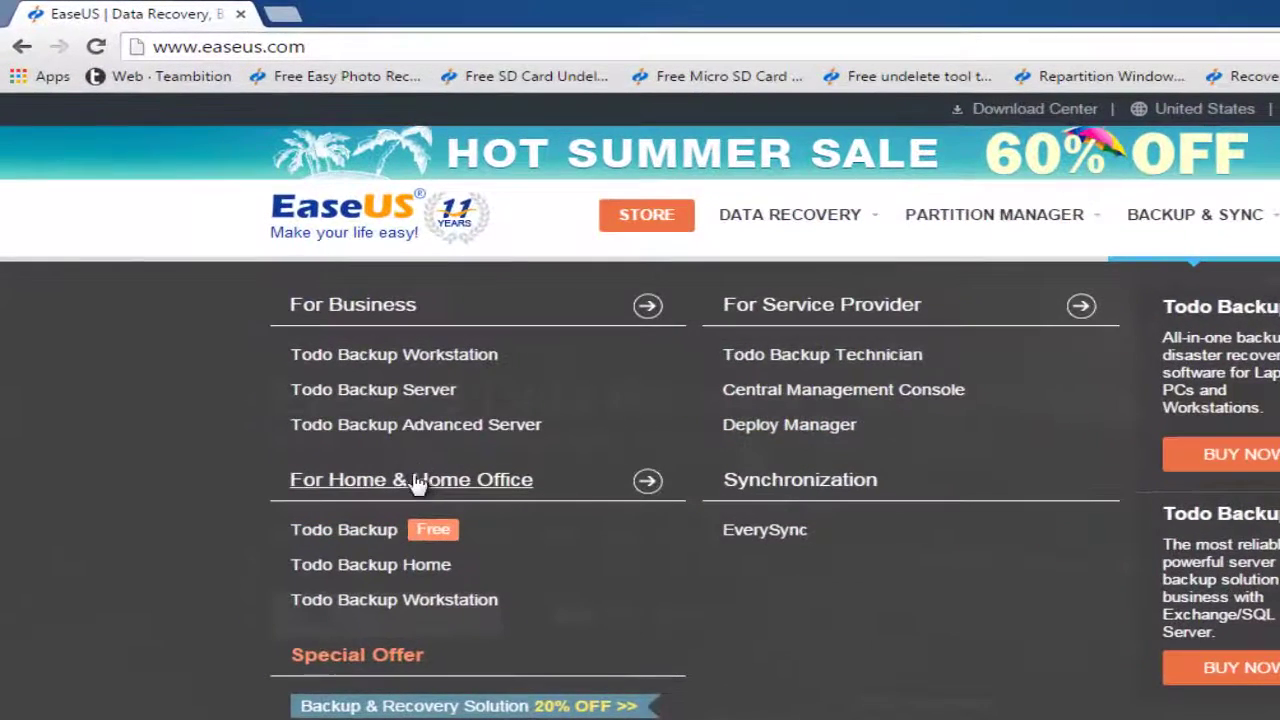
{"action": "mouse_move", "coordinate": [366, 532]}
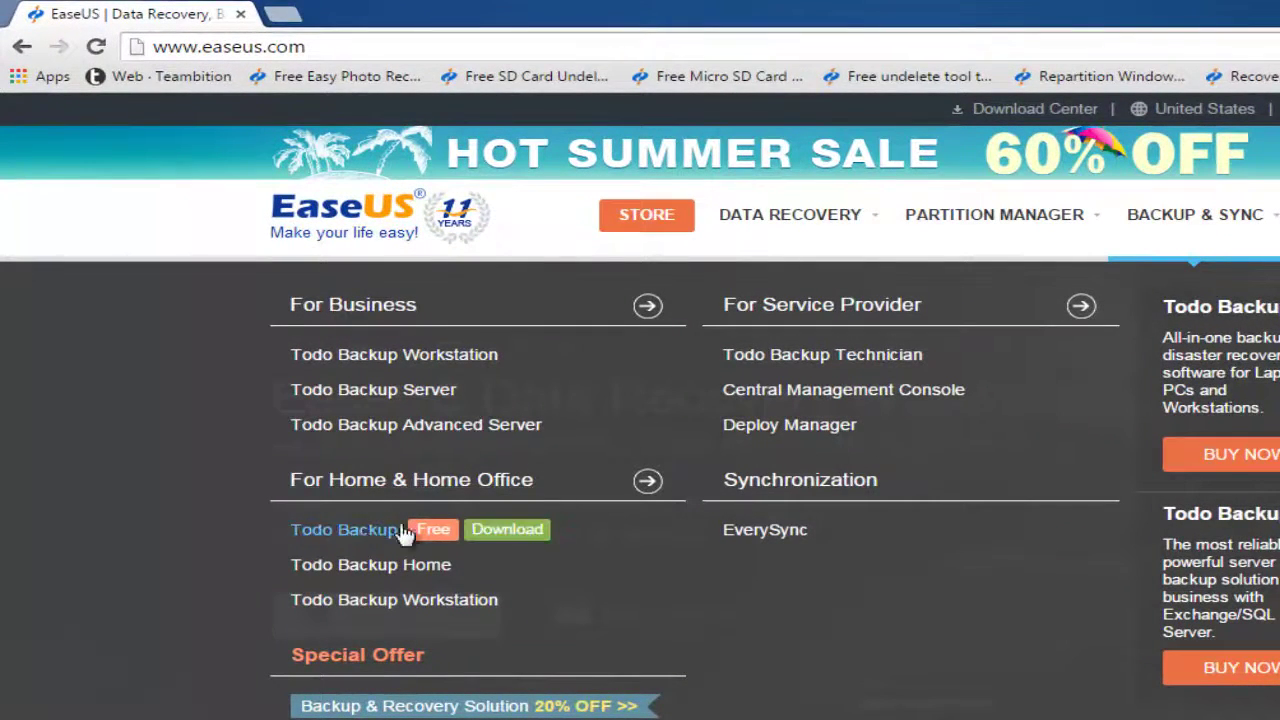
{"action": "left_click", "coordinate": [350, 531]}
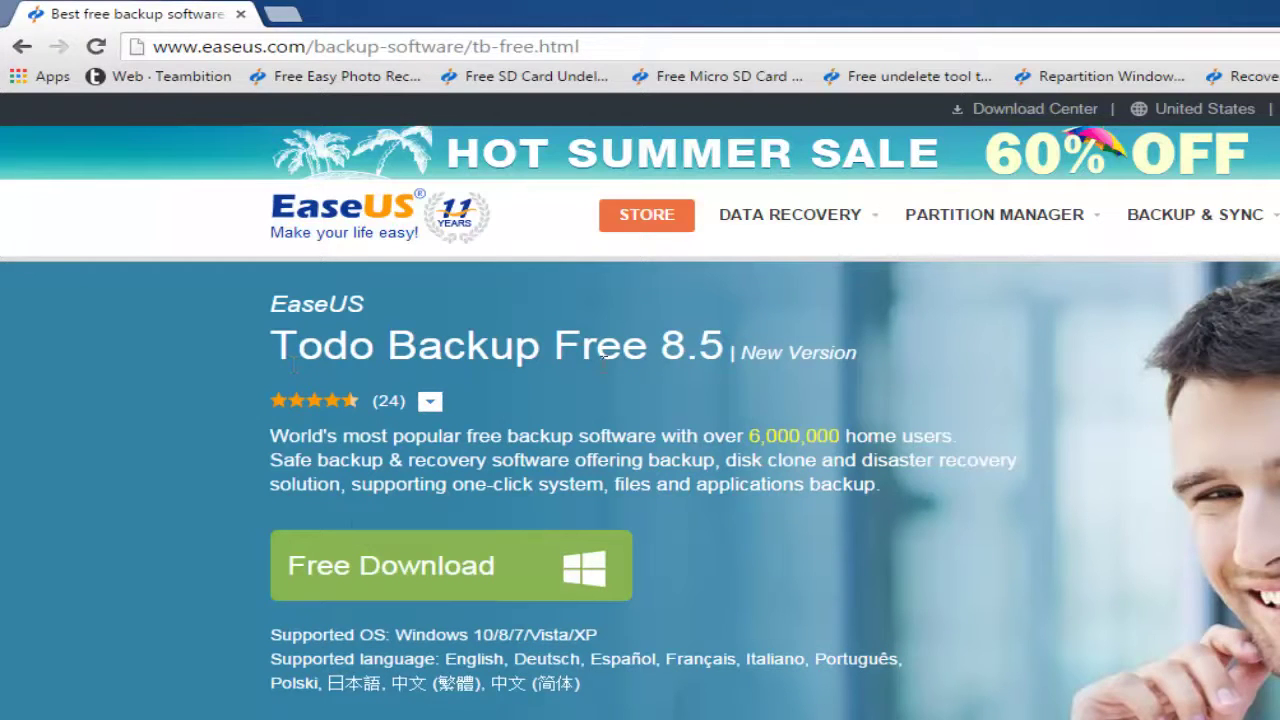
{"action": "left_click", "coordinate": [457, 571]}
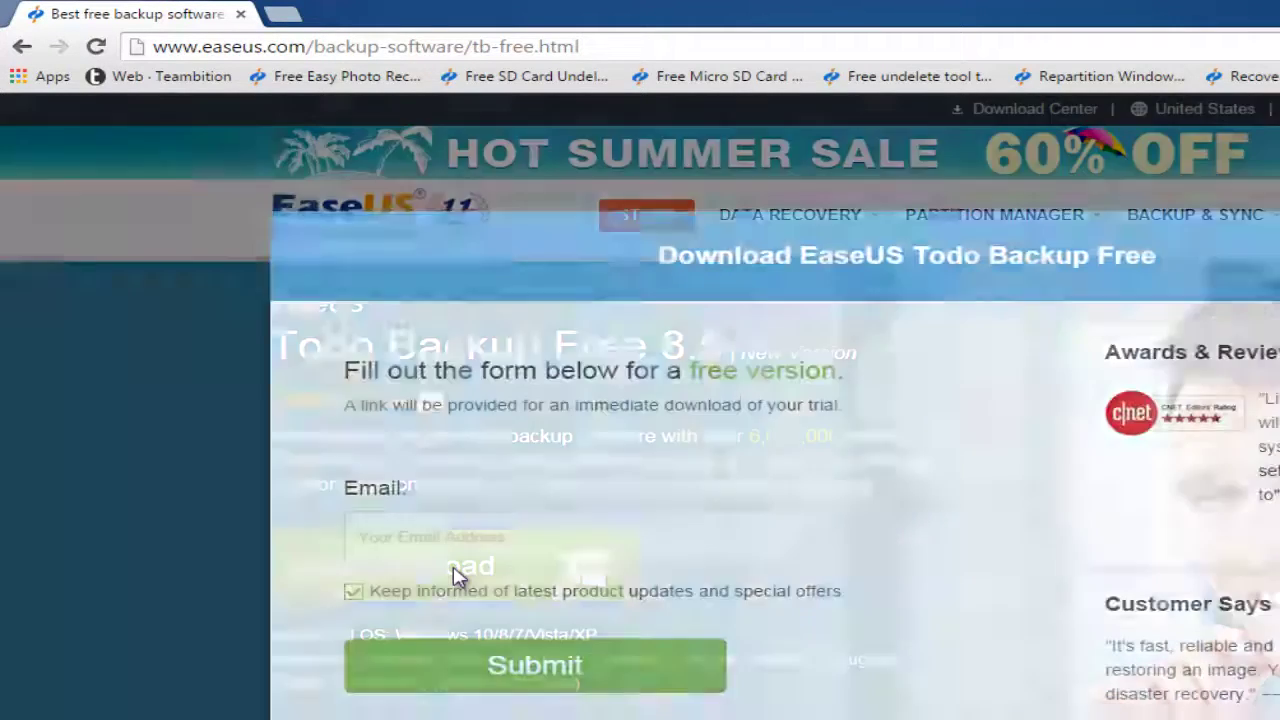
Fill in and submit the e-mail address in the download form, and start downloading tb_free.exe from the provided link
{"action": "left_click", "coordinate": [465, 534]}
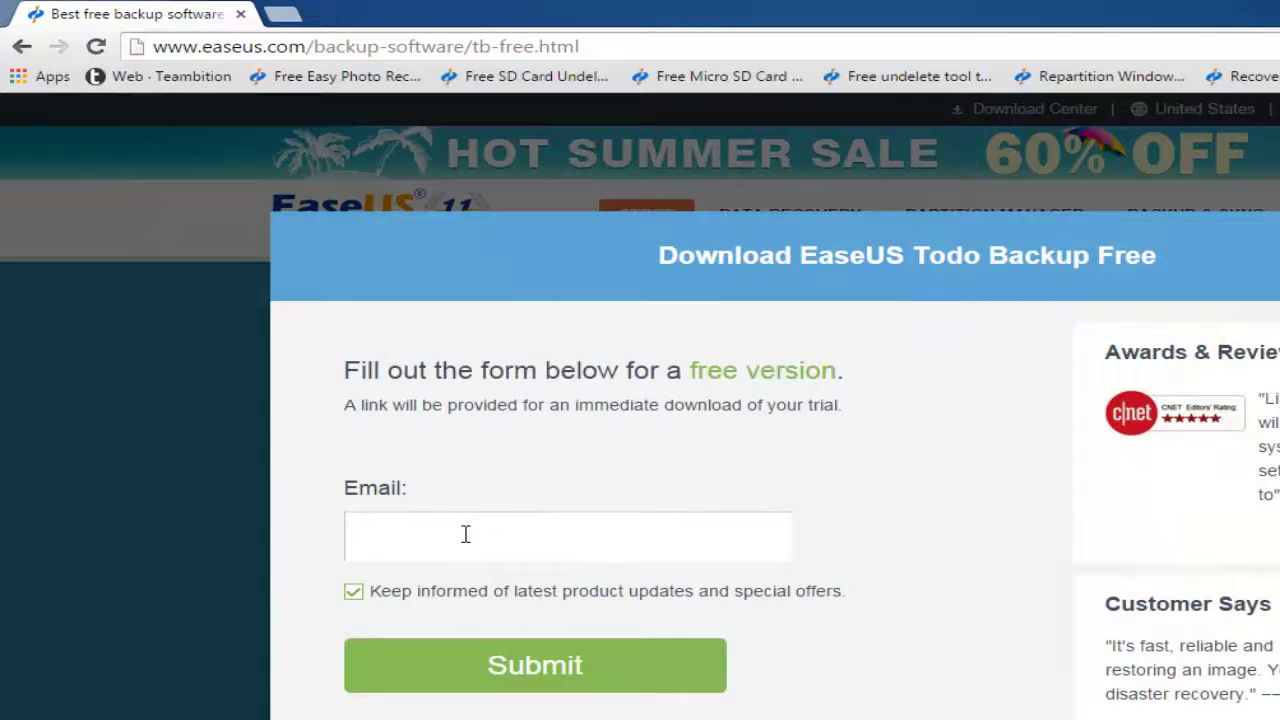
{"action": "type", "text": "t"}
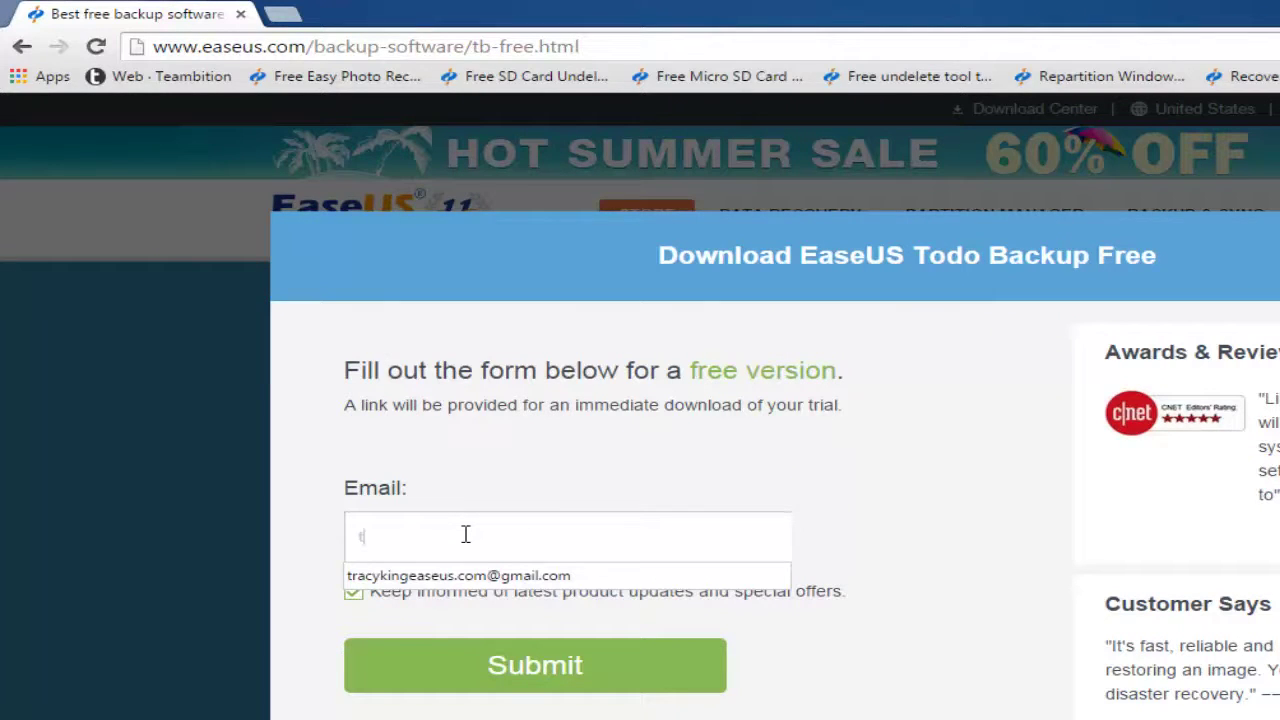
{"action": "type", "text": "rac"}
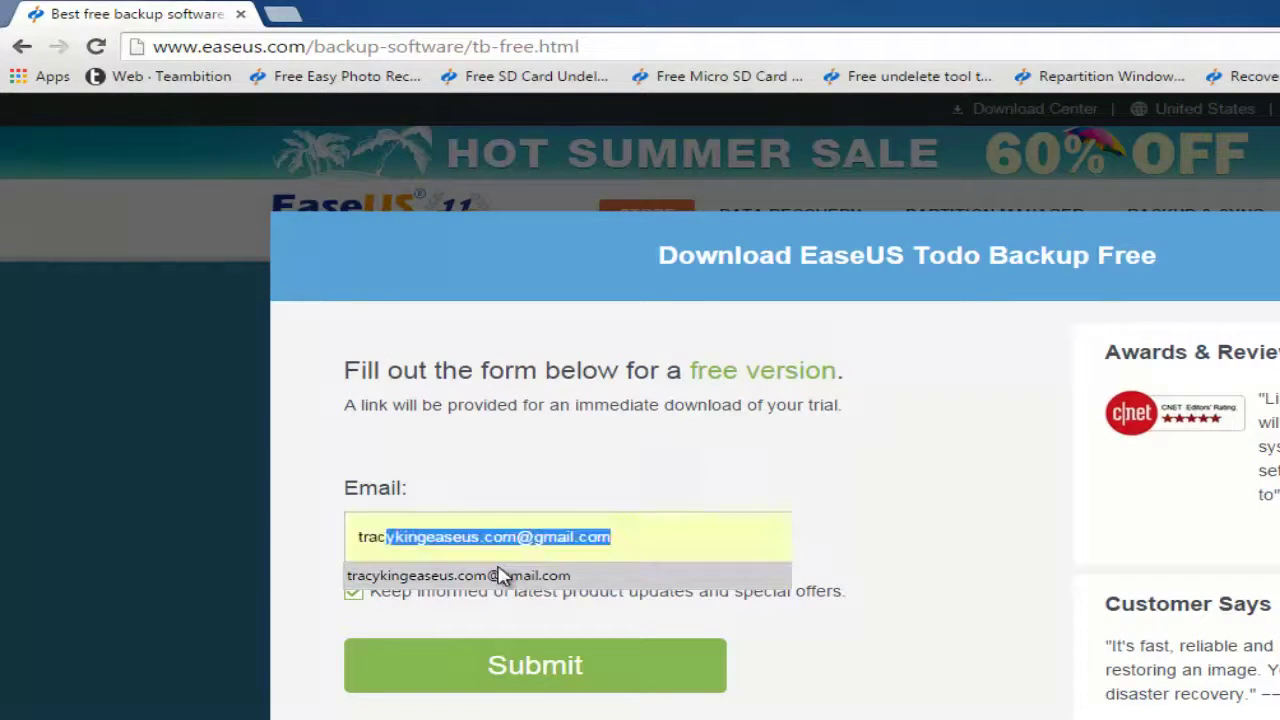
{"action": "left_click", "coordinate": [500, 576]}
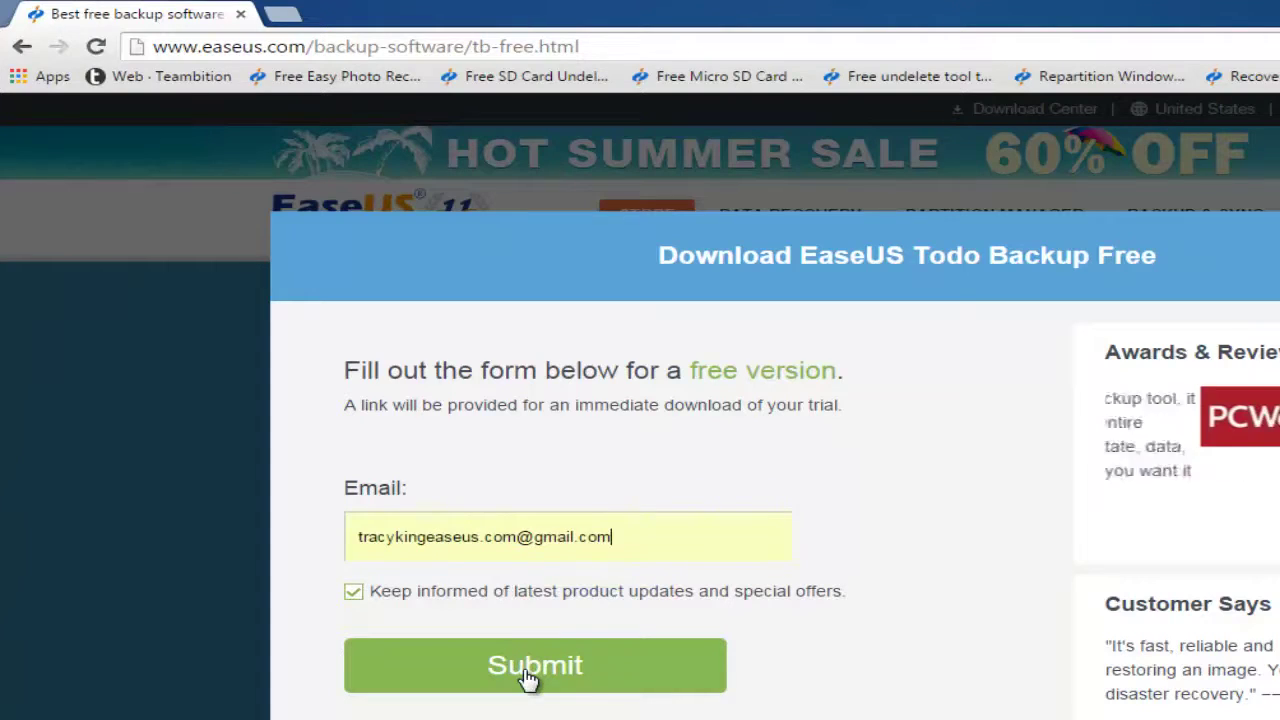
{"action": "left_click", "coordinate": [529, 678]}
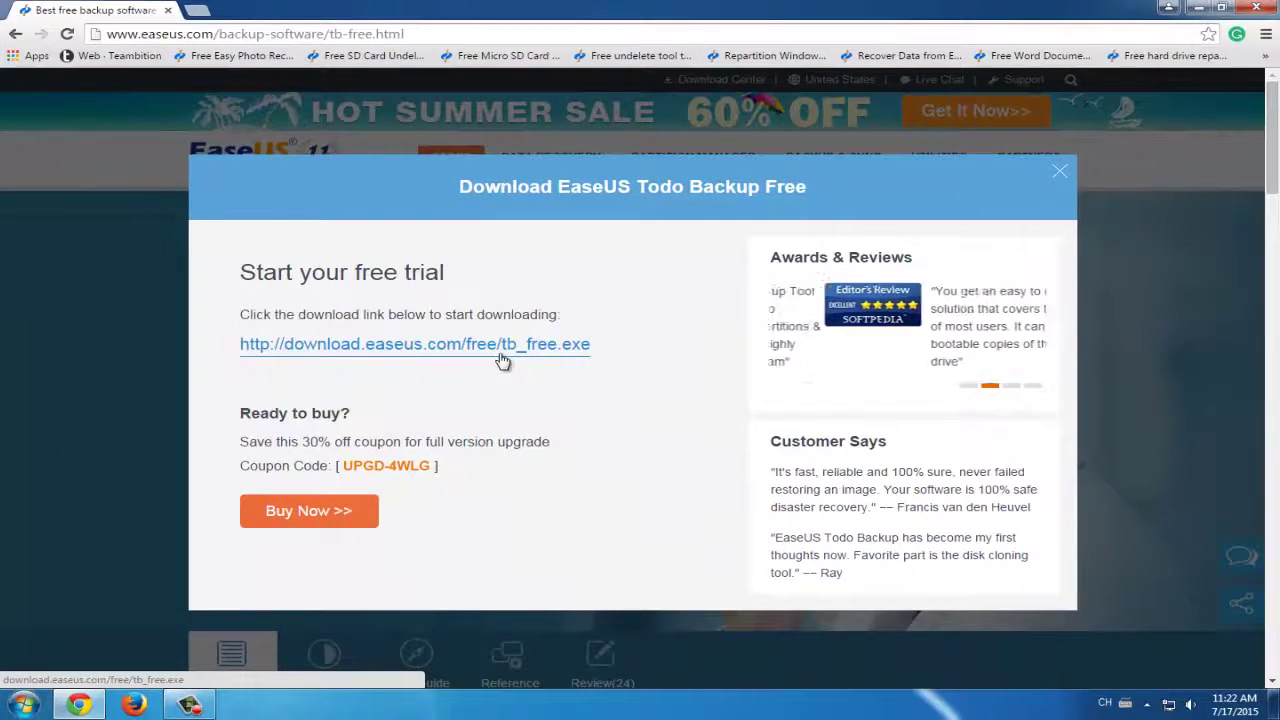
{"action": "left_click", "coordinate": [503, 360]}
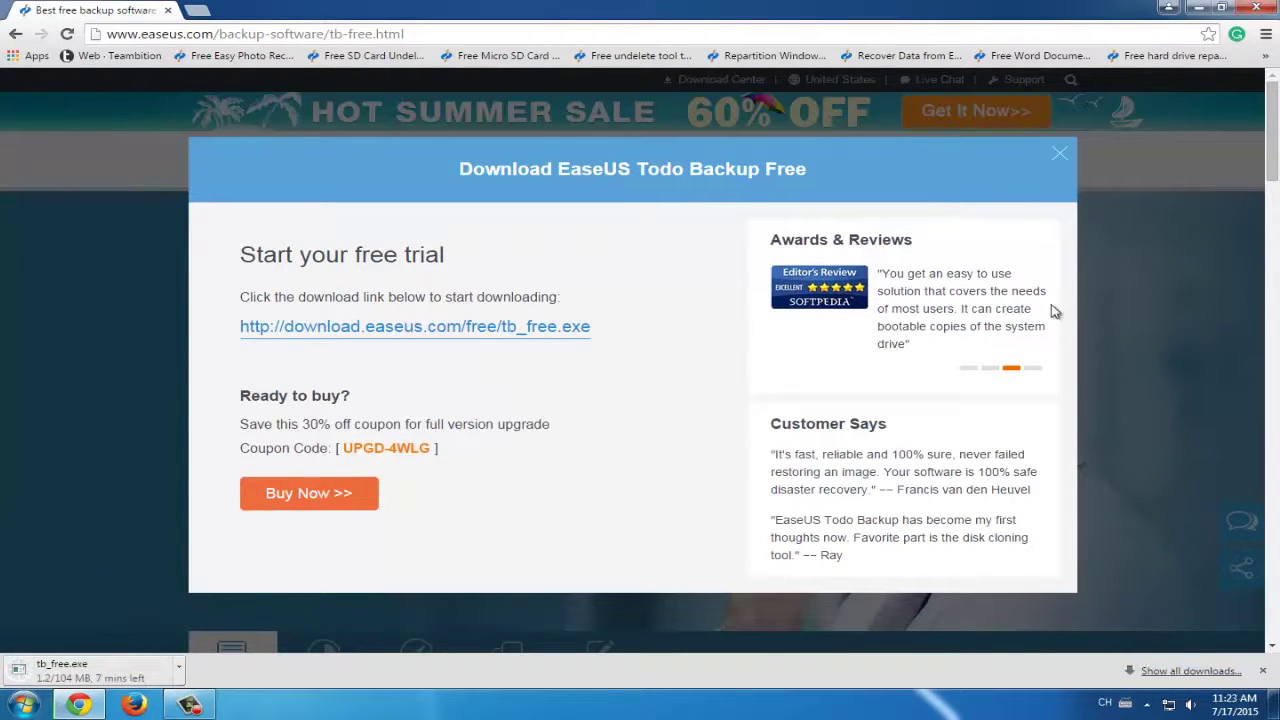
Exit Chrome despite the running download and launch EaseUS Todo Backup Free 8.5 from the desktop
{"action": "left_click", "coordinate": [1257, 8]}
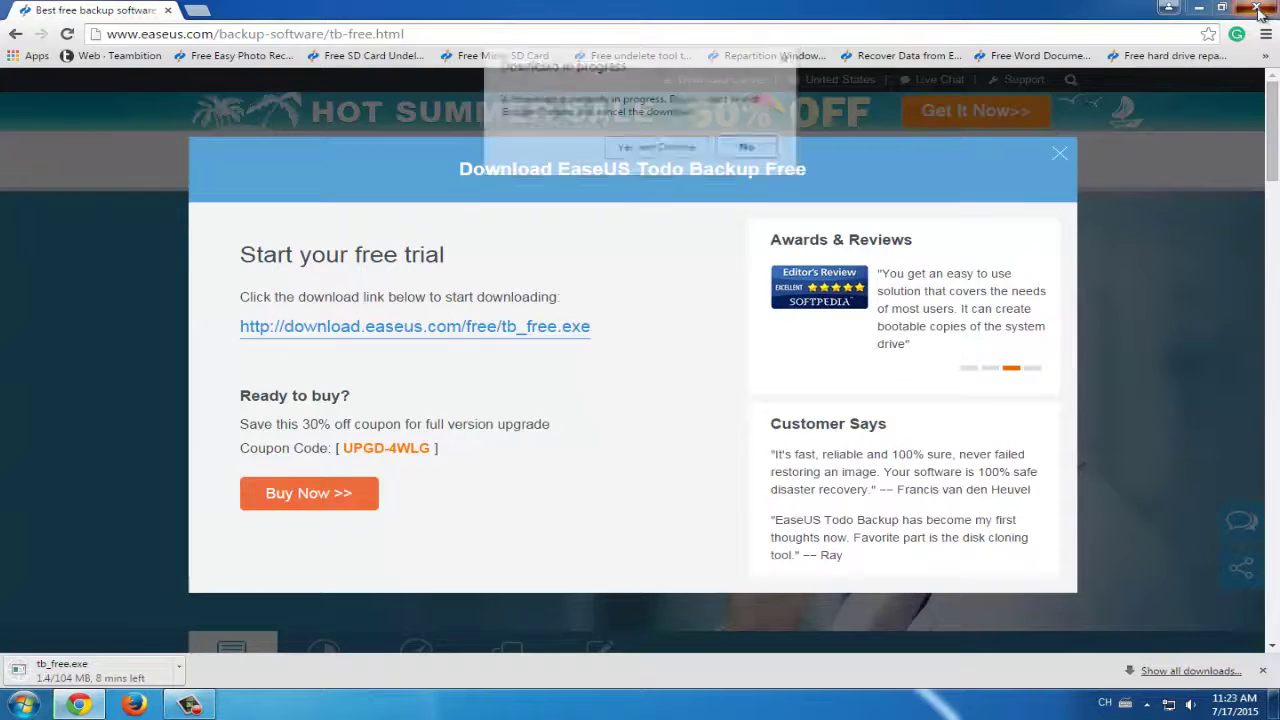
{"action": "left_click", "coordinate": [662, 148]}
{"action": "left_click", "coordinate": [255, 238]}
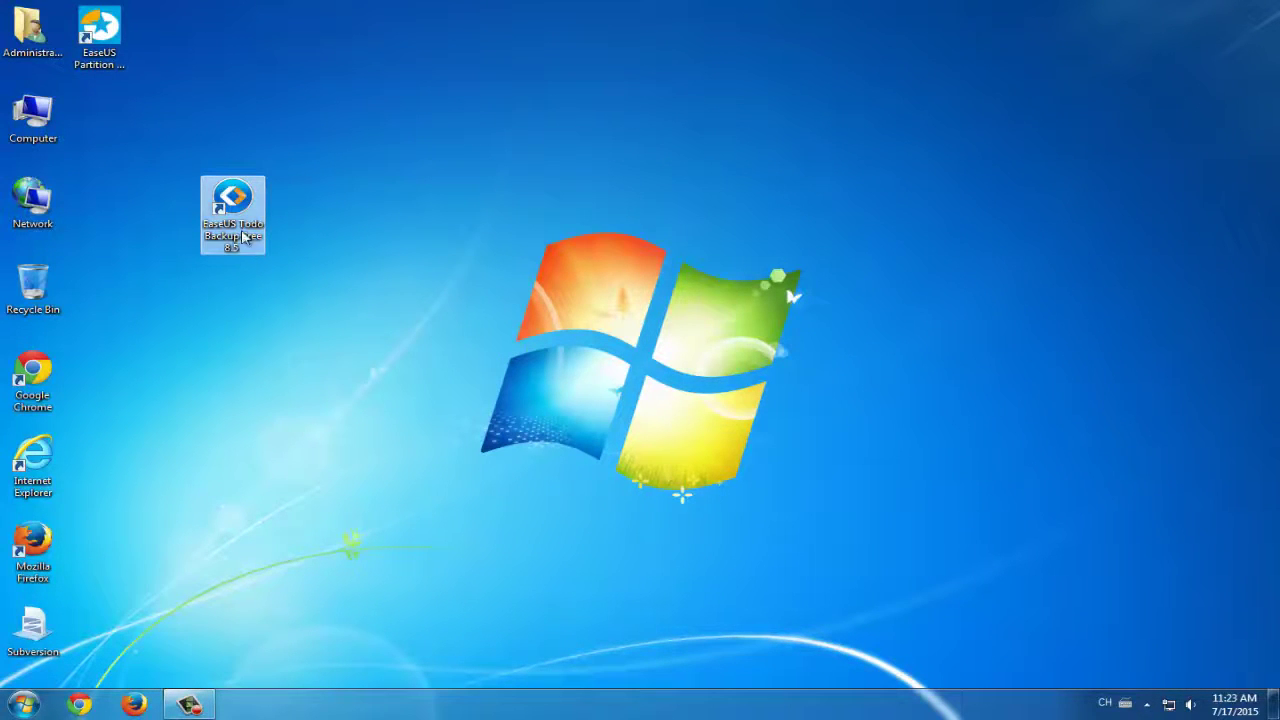
{"action": "left_click_drag", "start_coordinate": [238, 193], "coordinate": [360, 258]}
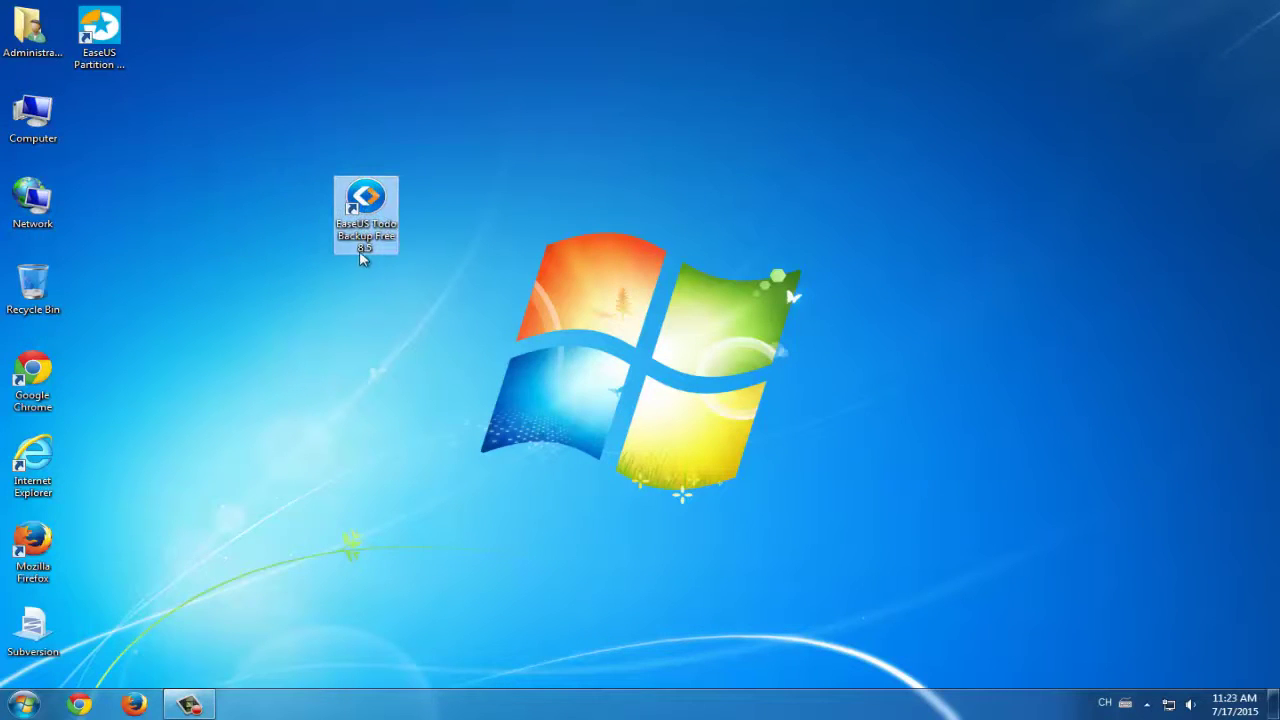
{"action": "double_click", "coordinate": [362, 250]}
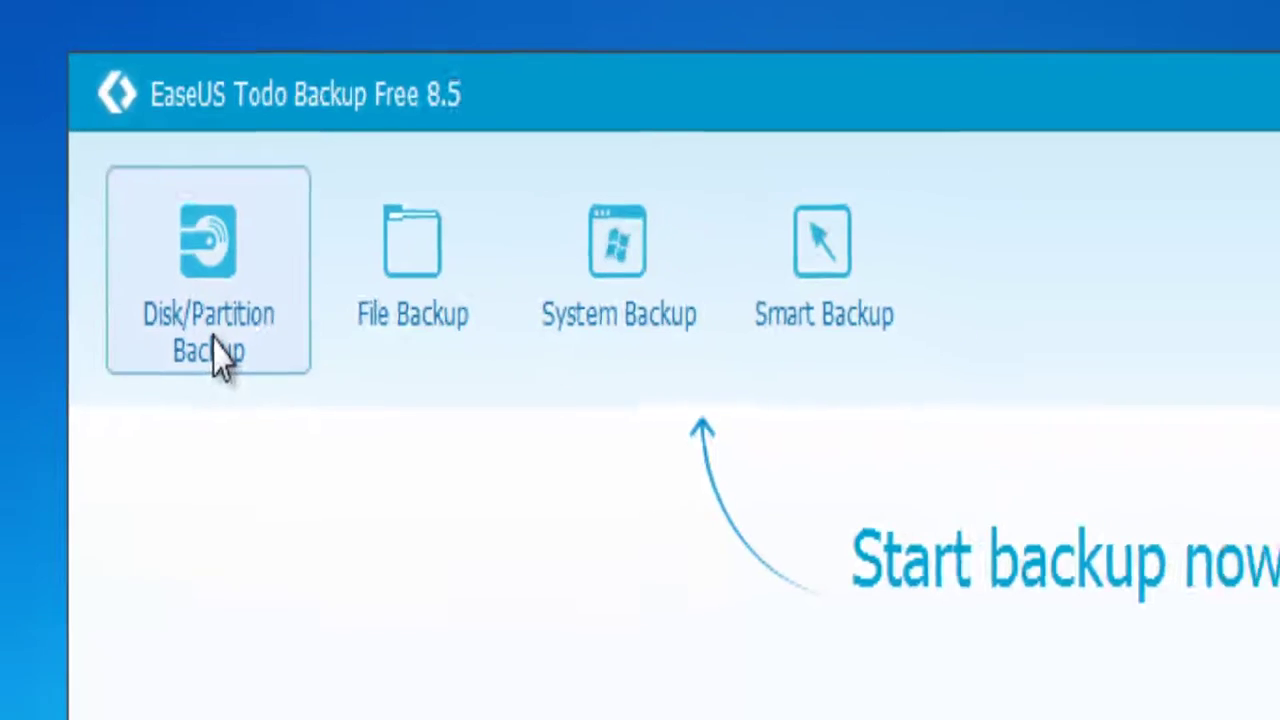
Start a disk/partition backup and select partition I: on Hard disk 1 as the source
{"action": "left_click", "coordinate": [220, 358]}
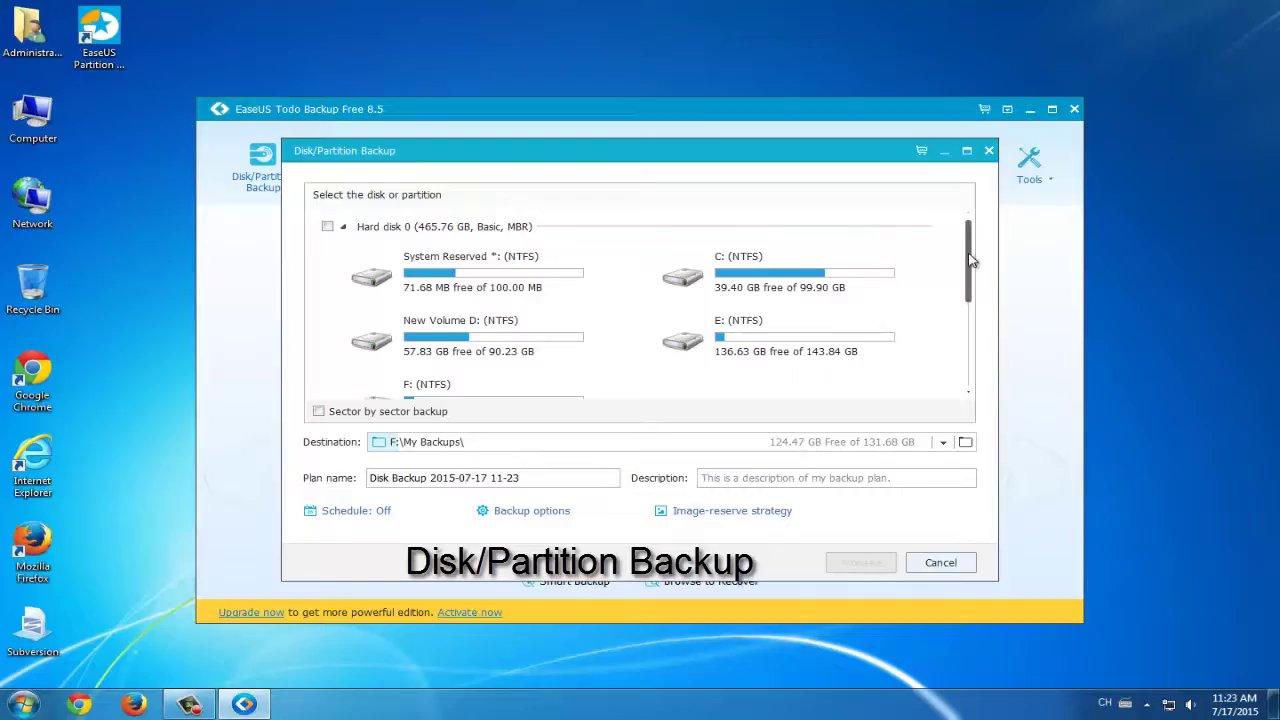
{"action": "left_click_drag", "start_coordinate": [970, 260], "coordinate": [970, 355]}
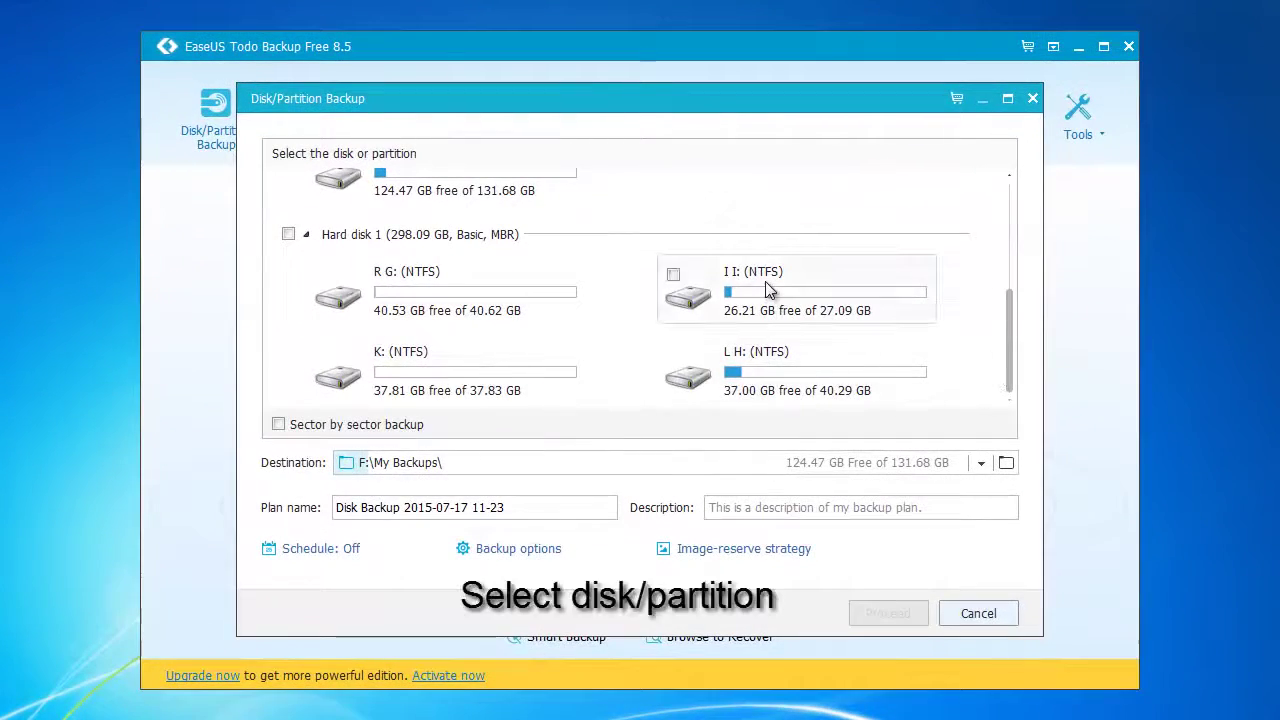
{"action": "left_click", "coordinate": [768, 289]}
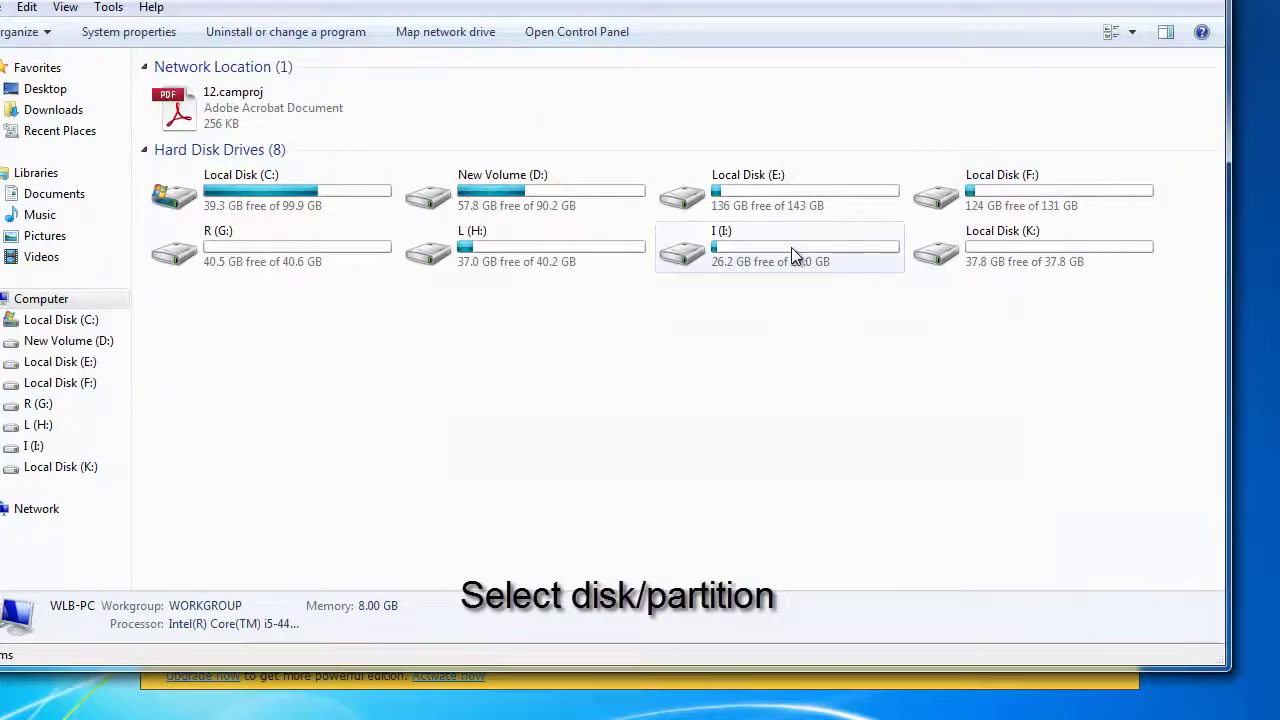
Examine the files on drive I: in Windows Explorer, including those in the "pics and files" folder
{"action": "double_click", "coordinate": [791, 247]}
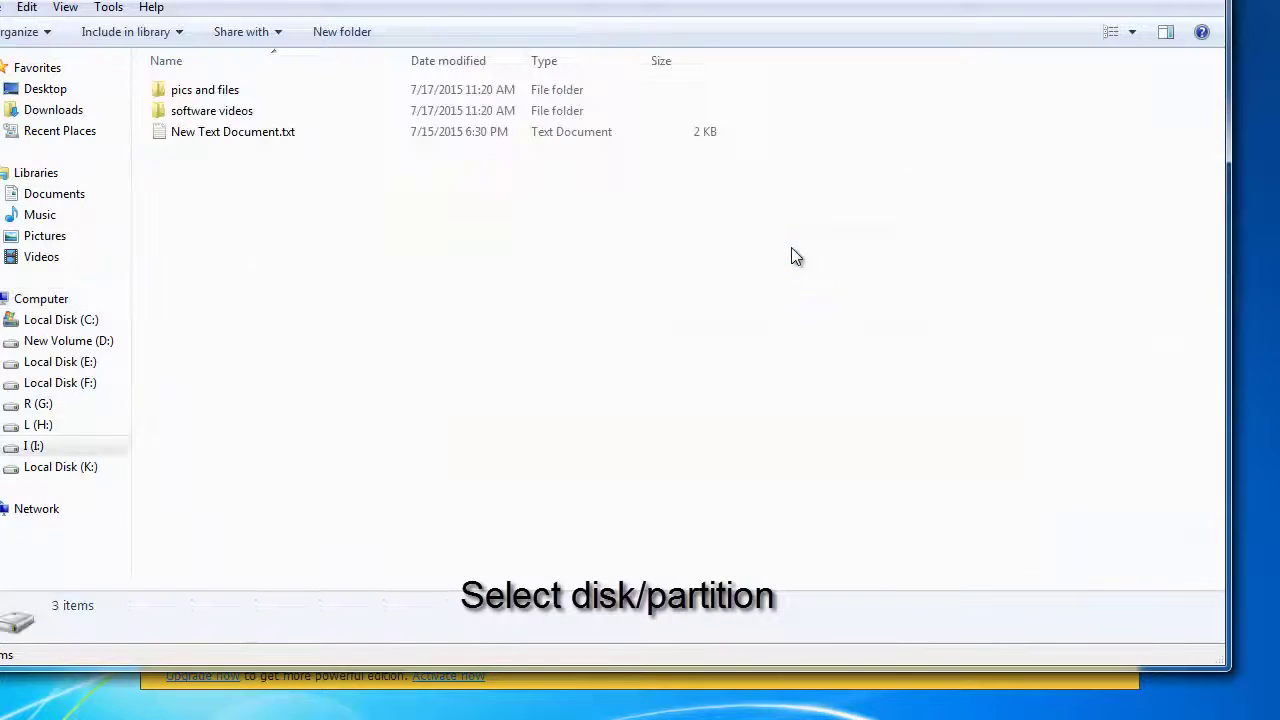
{"action": "double_click", "coordinate": [226, 92]}
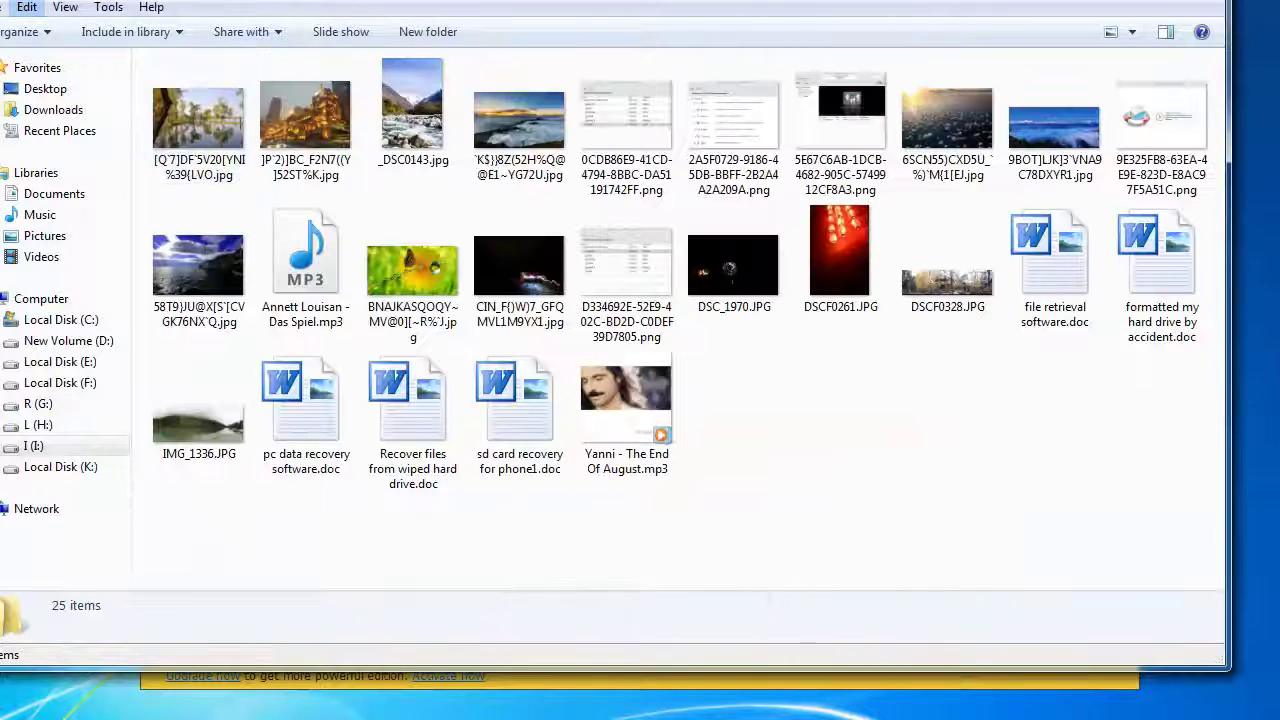
{"action": "key", "text": "BackSpace"}
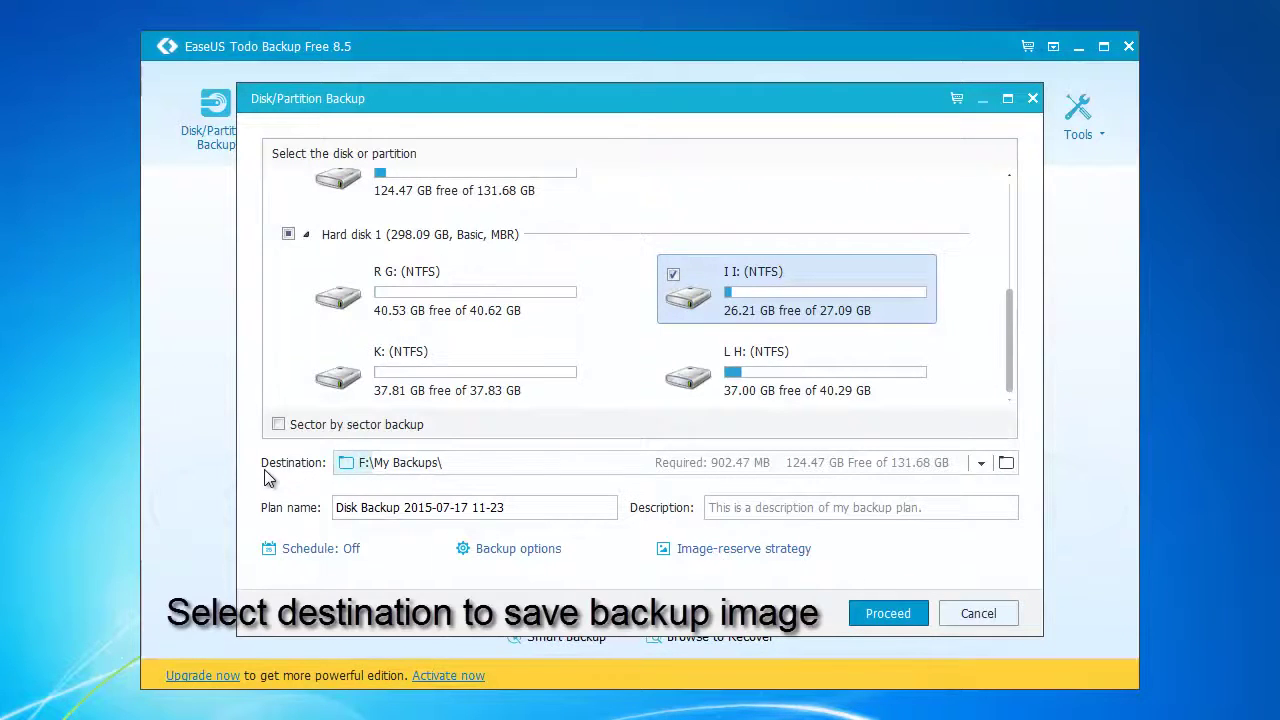
Set the backup destination to drive K: by choosing it under Computer in the folder browser
{"action": "left_click", "coordinate": [1006, 463]}
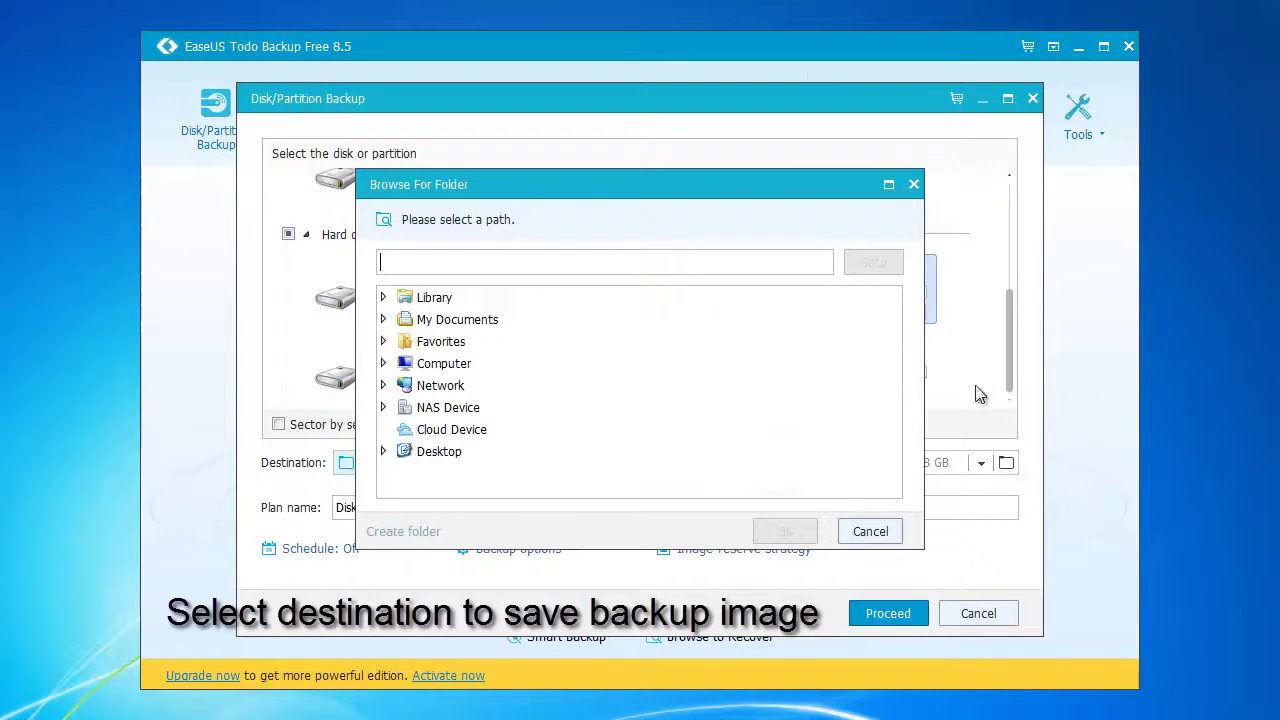
{"action": "left_click", "coordinate": [384, 364]}
{"action": "scroll", "coordinate": [500, 420], "scroll_direction": "down", "scroll_amount": 3}
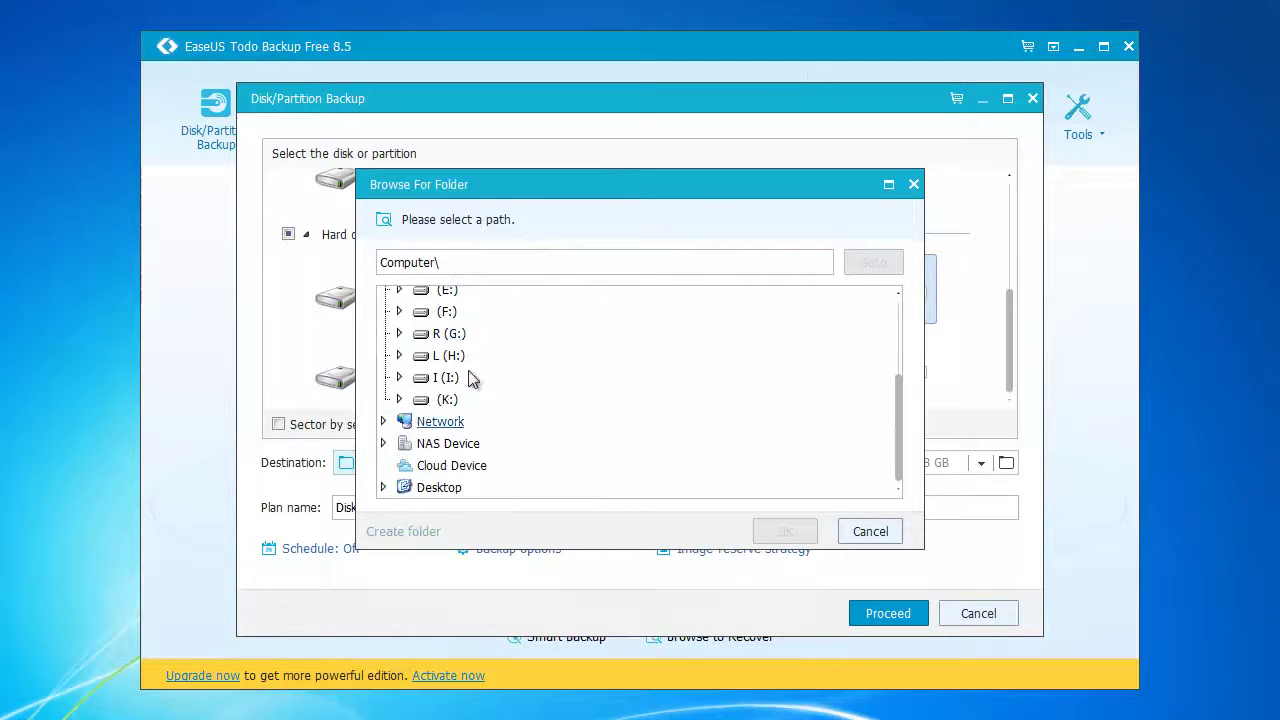
{"action": "left_click", "coordinate": [446, 379]}
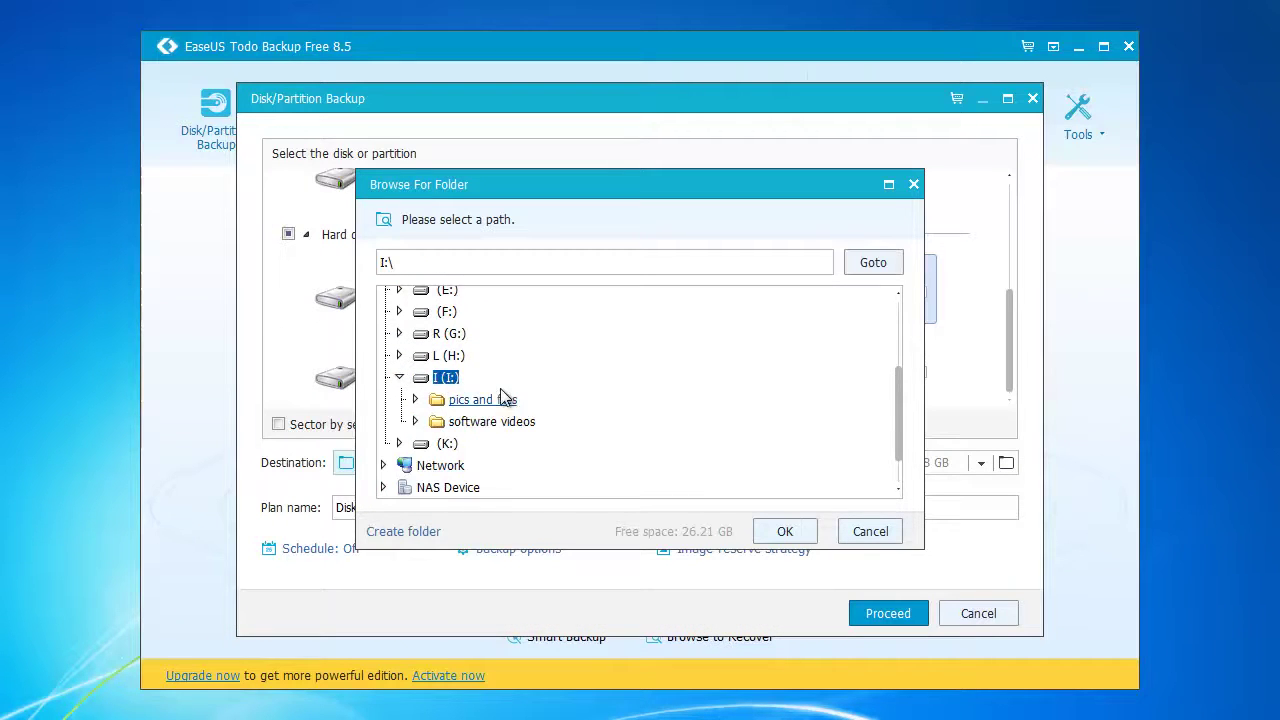
{"action": "left_click", "coordinate": [400, 377]}
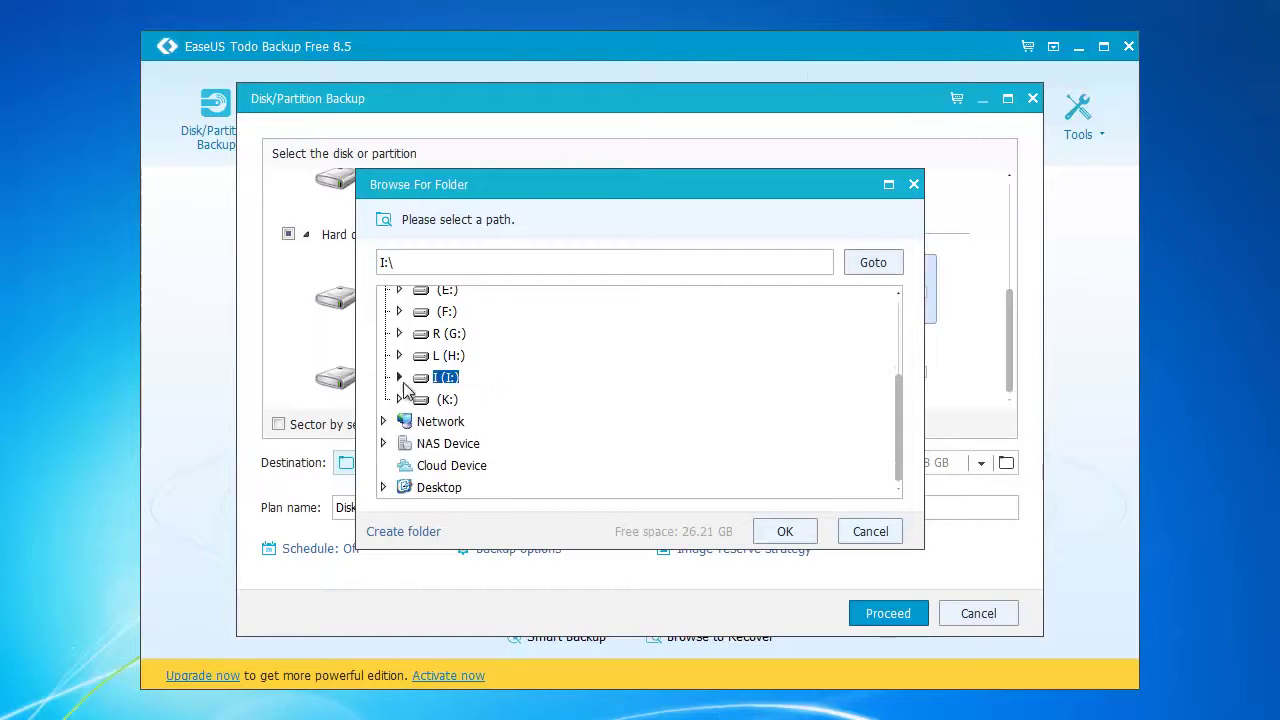
{"action": "left_click", "coordinate": [432, 401]}
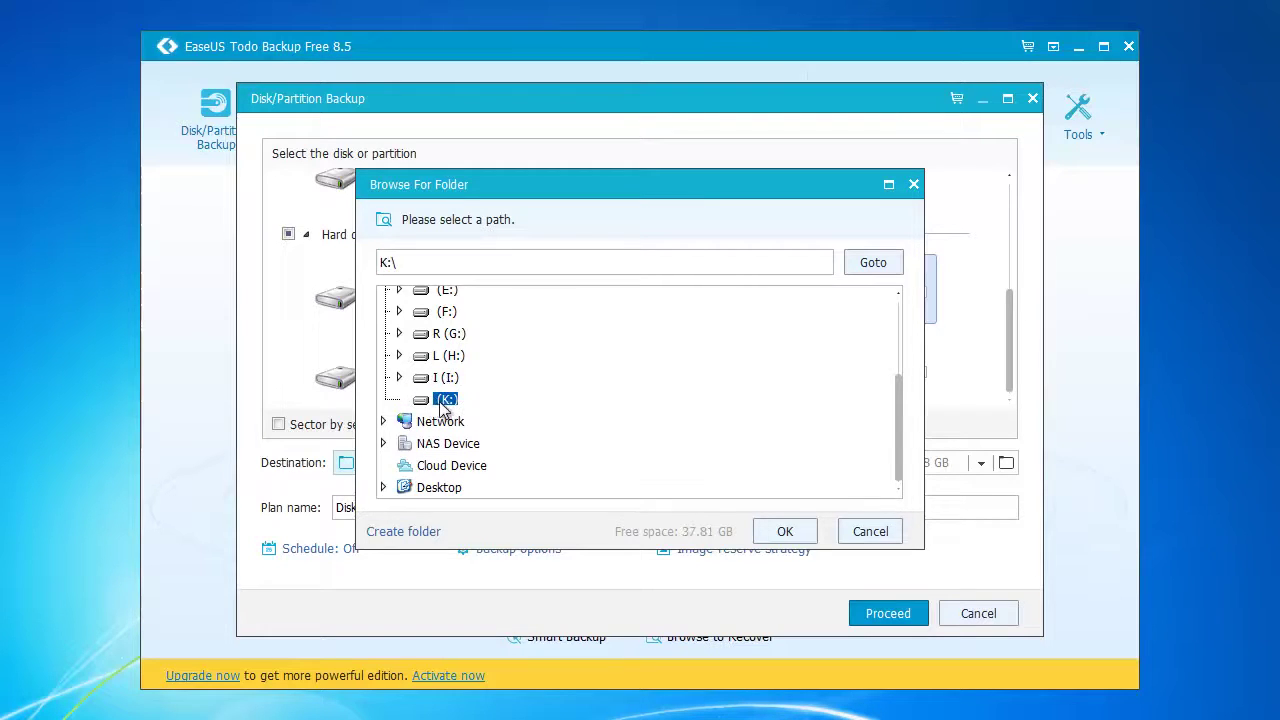
{"action": "left_click", "coordinate": [786, 532]}
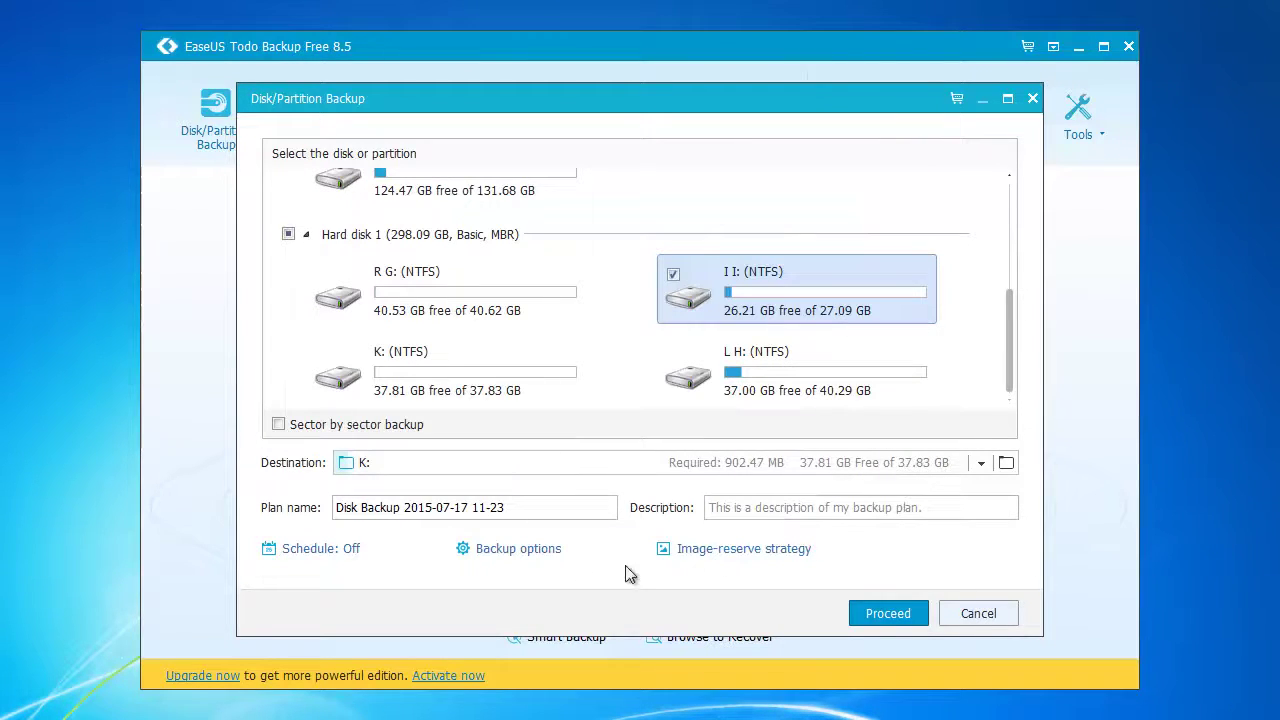
{"action": "left_click", "coordinate": [337, 507]}
{"action": "type", "text": "My"}
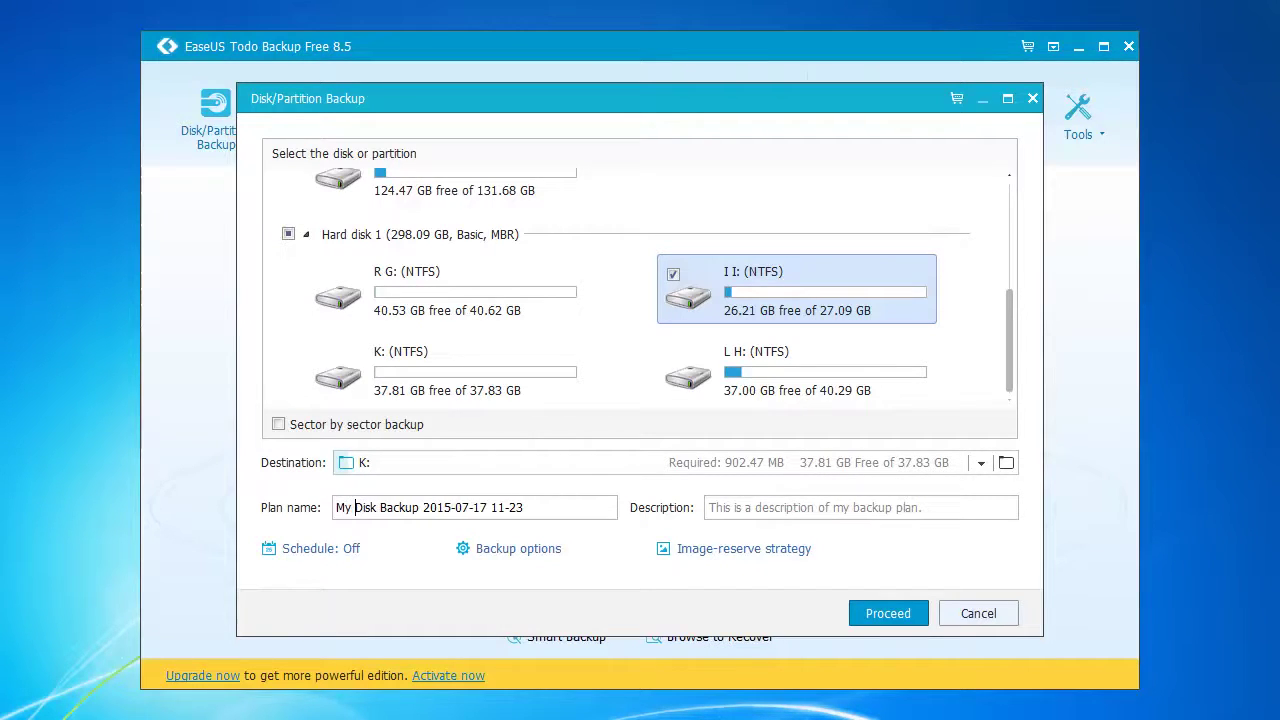
{"action": "left_click", "coordinate": [779, 517]}
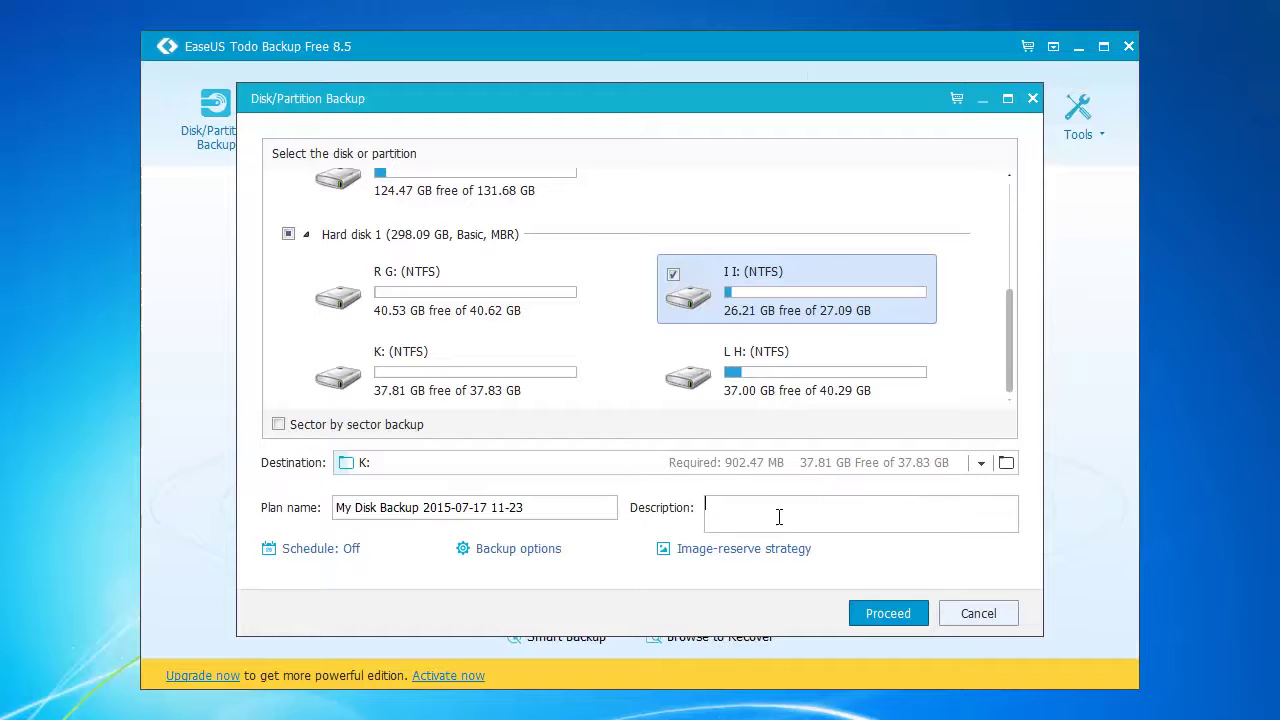
{"action": "type", "text": "This is m"}
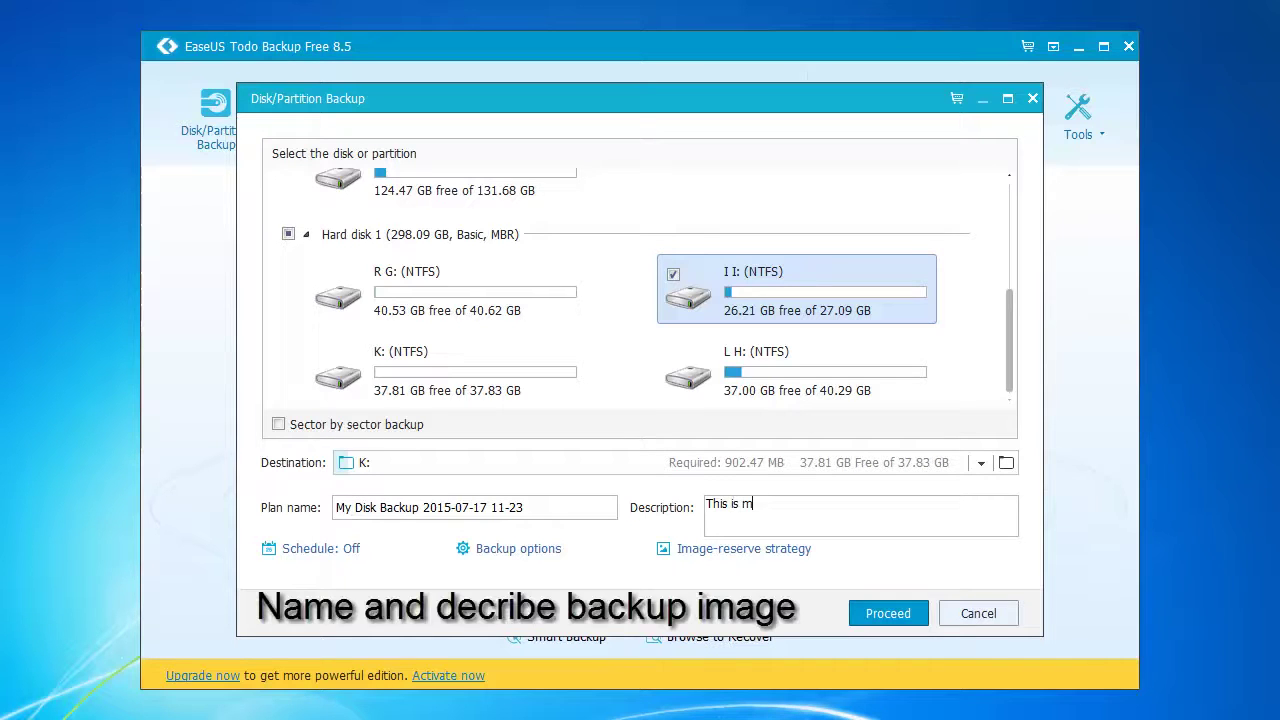
{"action": "type", "text": "y disk backup image."}
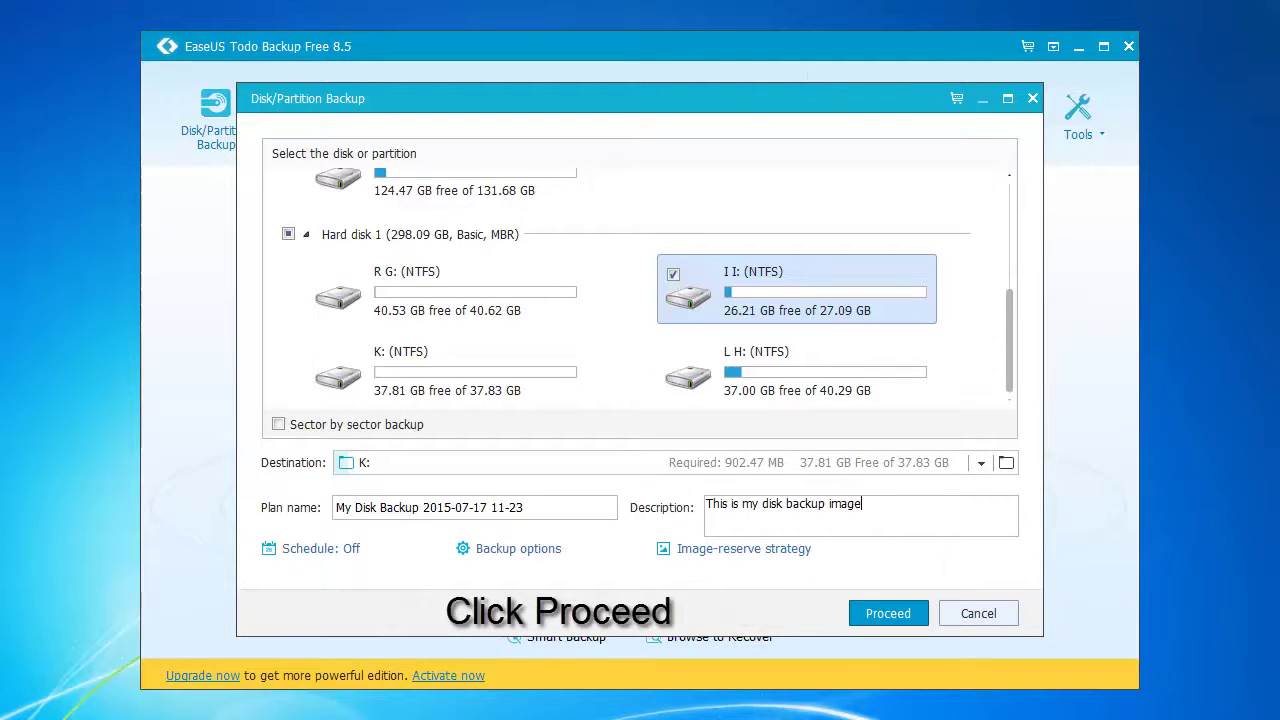
{"action": "left_click", "coordinate": [895, 612]}
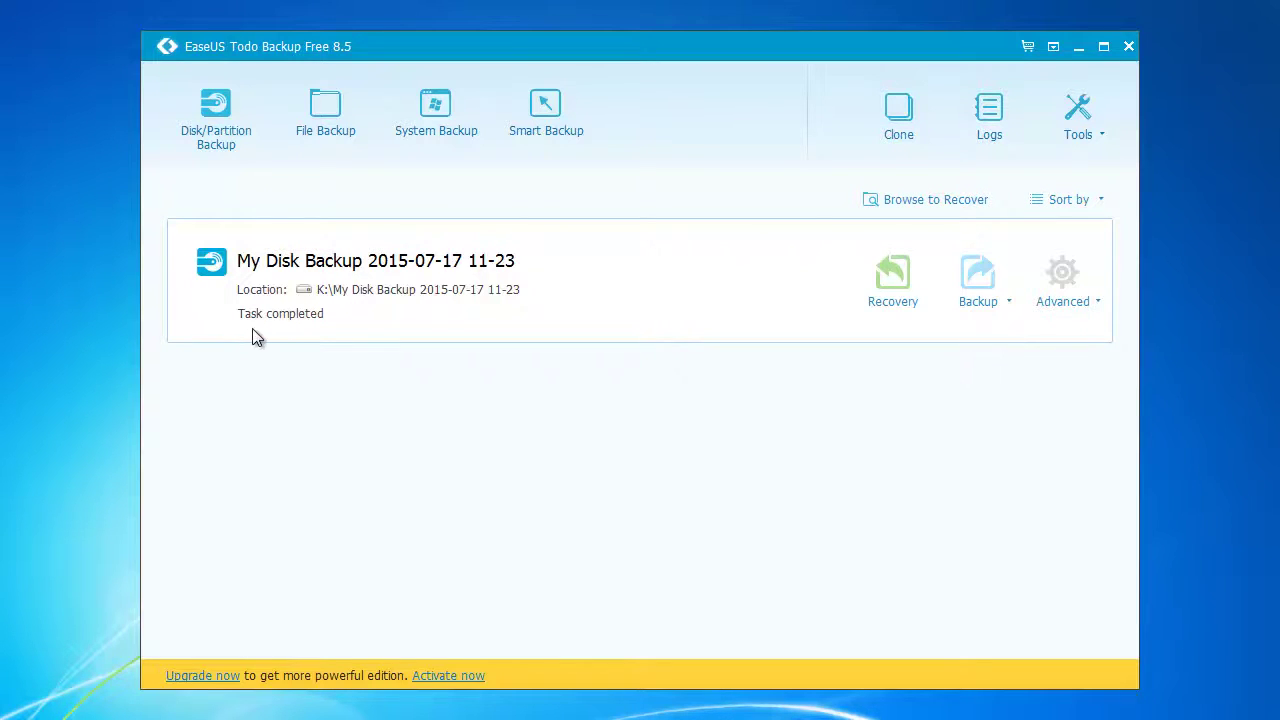
Examine the saved .pbd backup image on drive K:, through the task's location link and by browsing from Computer
{"action": "left_click", "coordinate": [434, 300]}
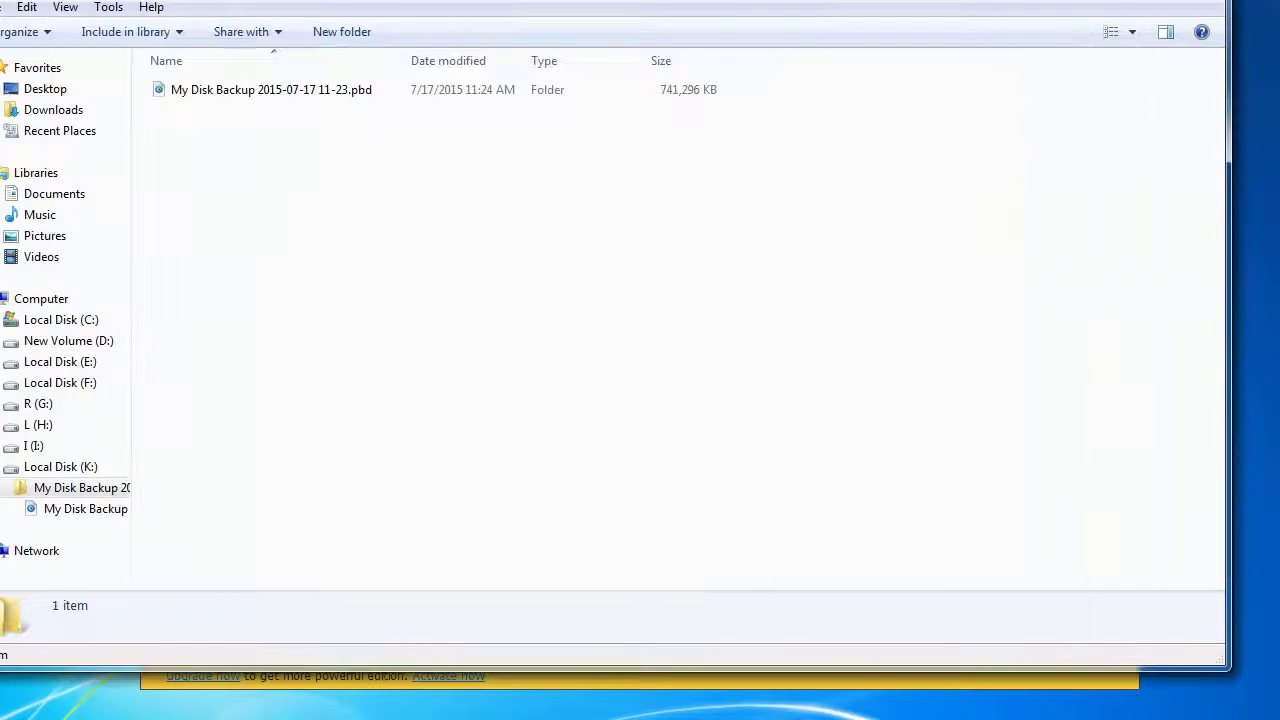
{"action": "left_click", "coordinate": [304, 93]}
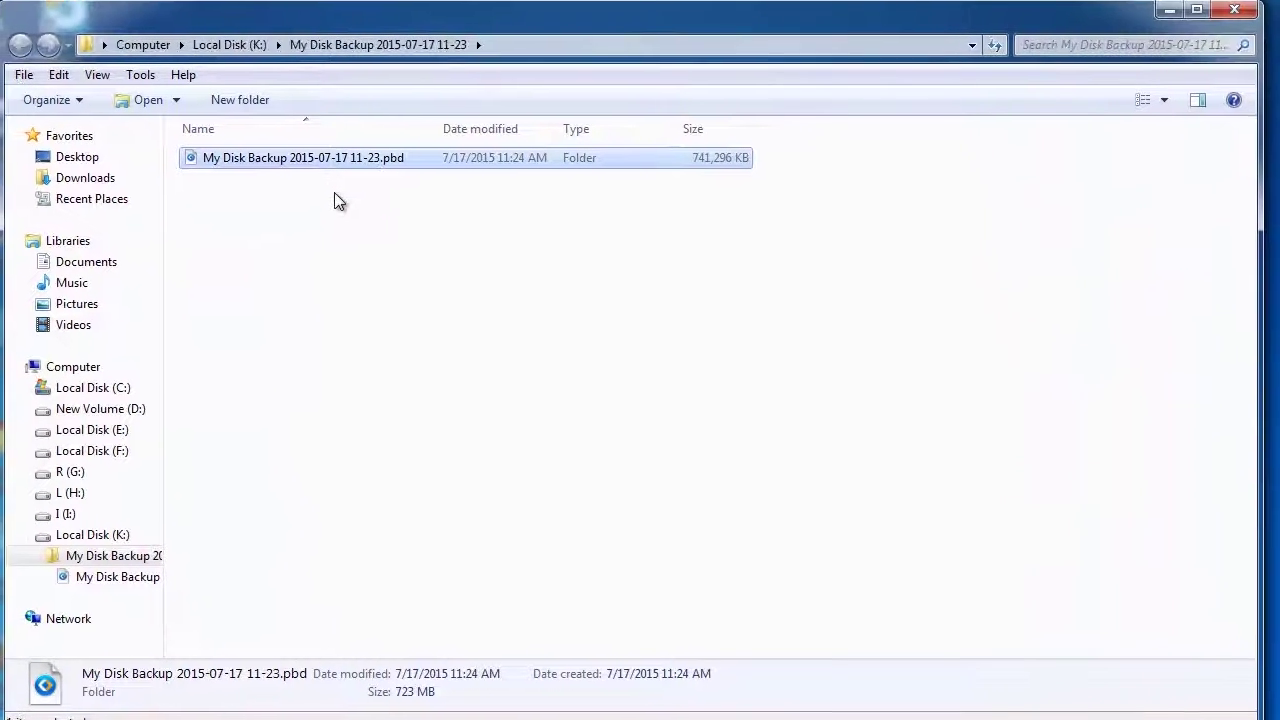
{"action": "left_click", "coordinate": [268, 51]}
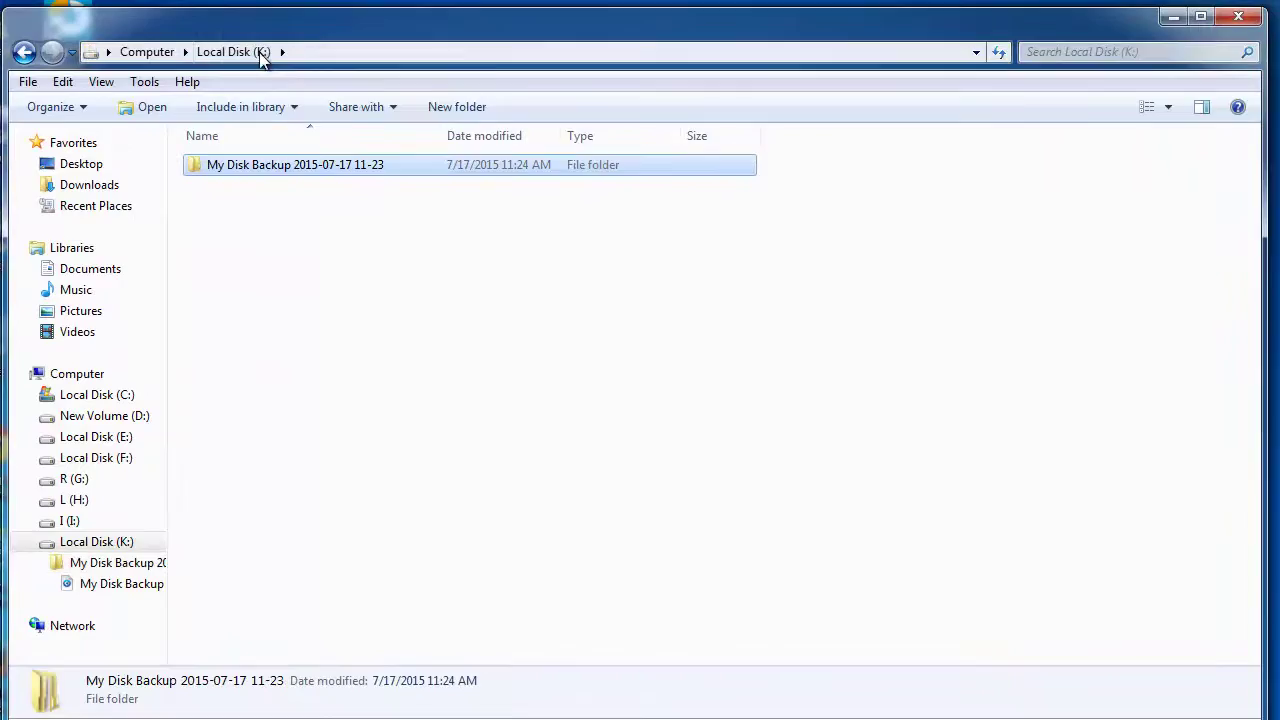
{"action": "left_click", "coordinate": [1208, 19]}
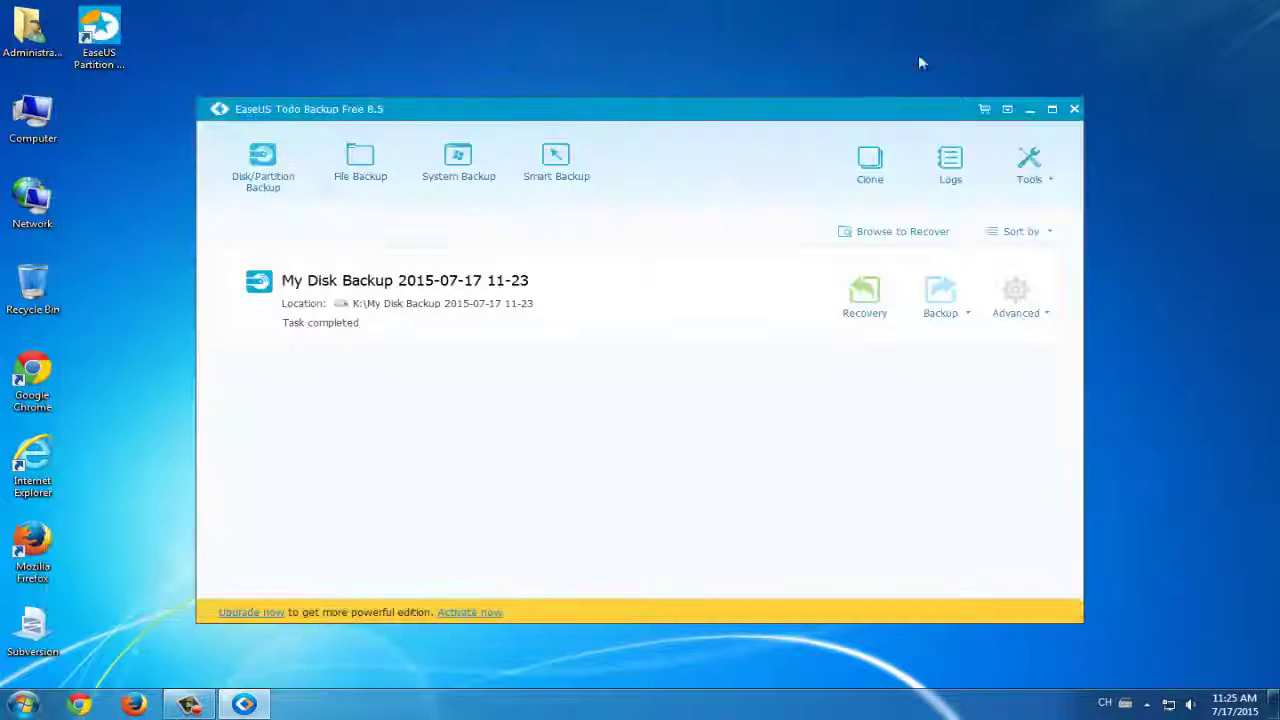
{"action": "double_click", "coordinate": [32, 115]}
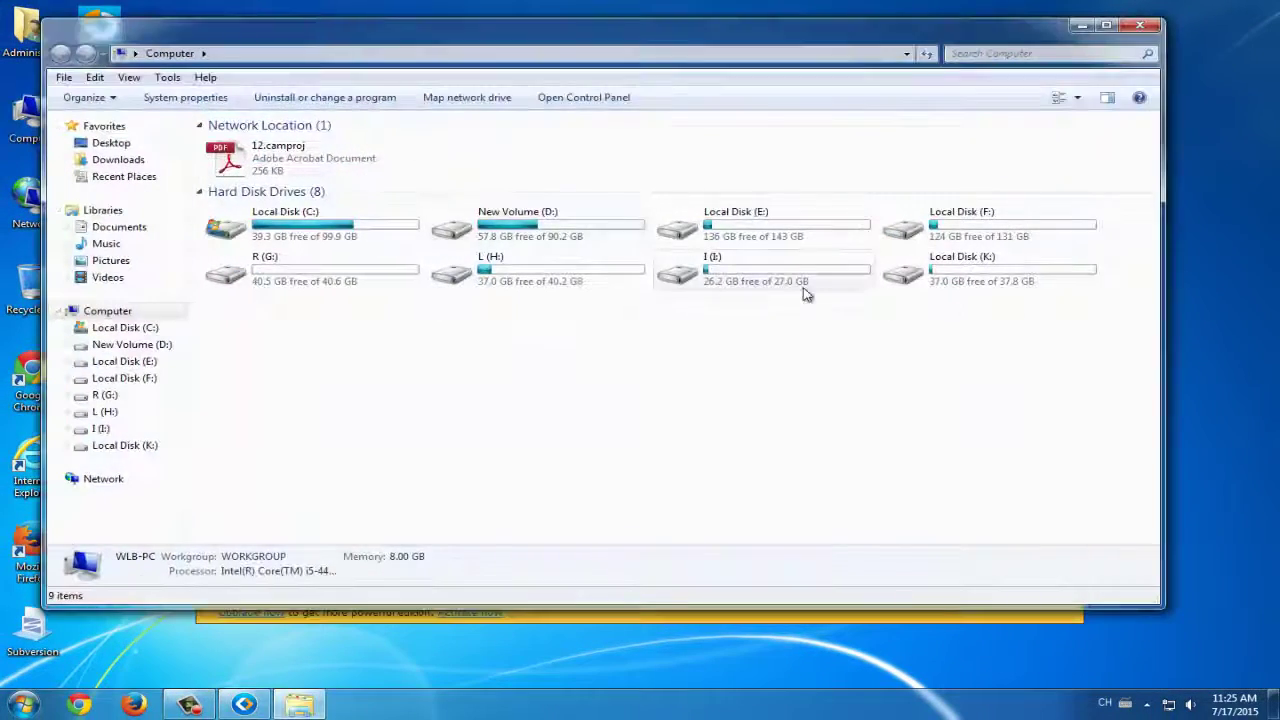
{"action": "double_click", "coordinate": [975, 285]}
{"action": "double_click", "coordinate": [351, 149]}
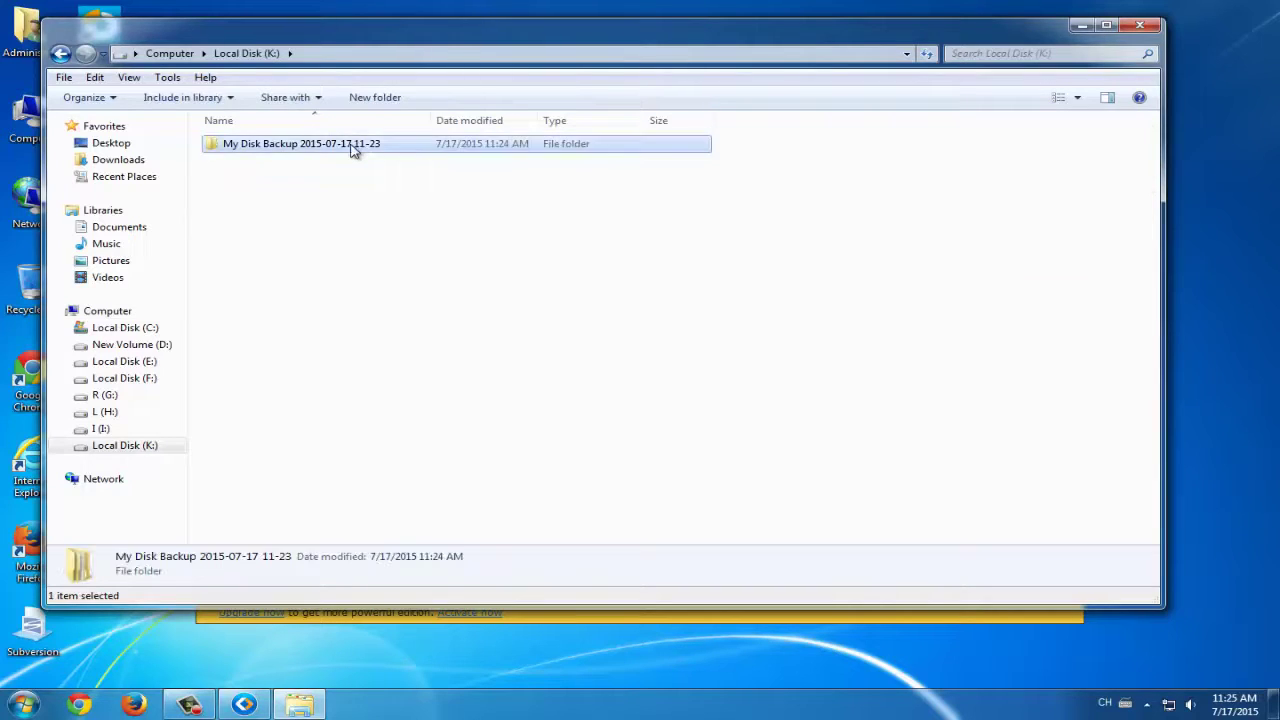
{"action": "left_click", "coordinate": [386, 150]}
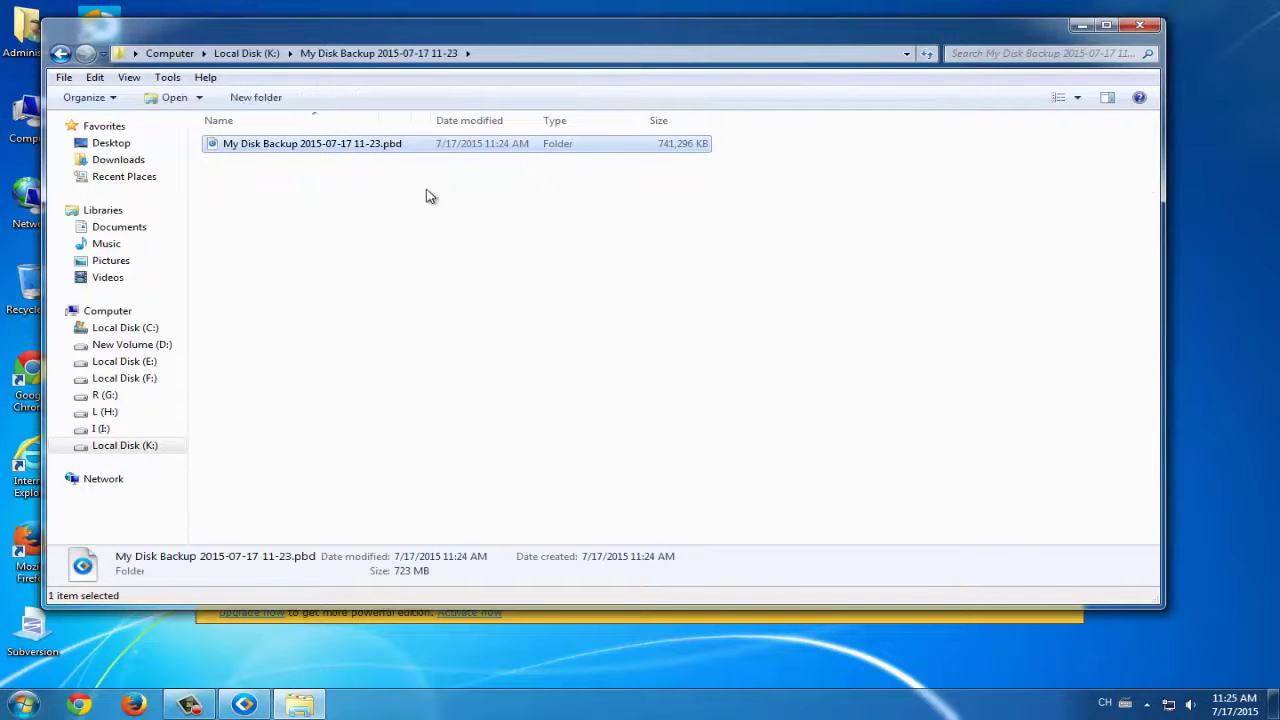
{"action": "left_click", "coordinate": [1141, 26]}
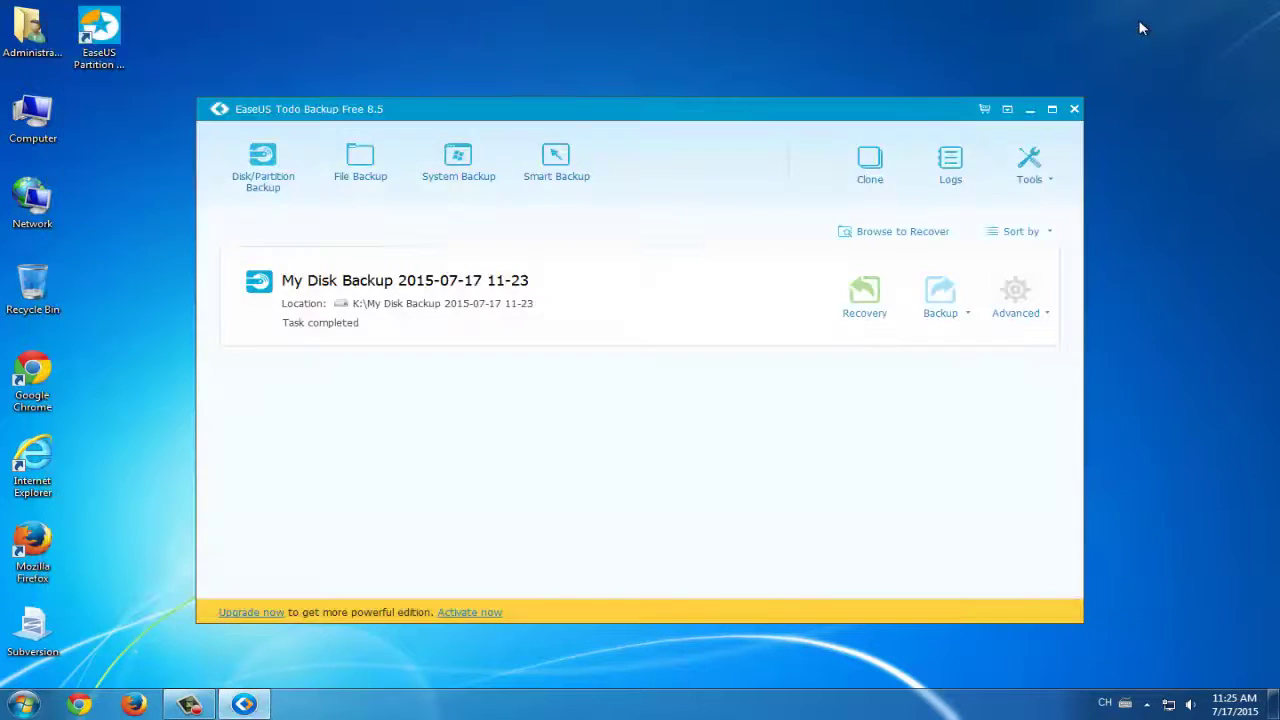
Permanently delete all files and folders on drive I: in Windows Explorer
{"action": "left_click", "coordinate": [1030, 112]}
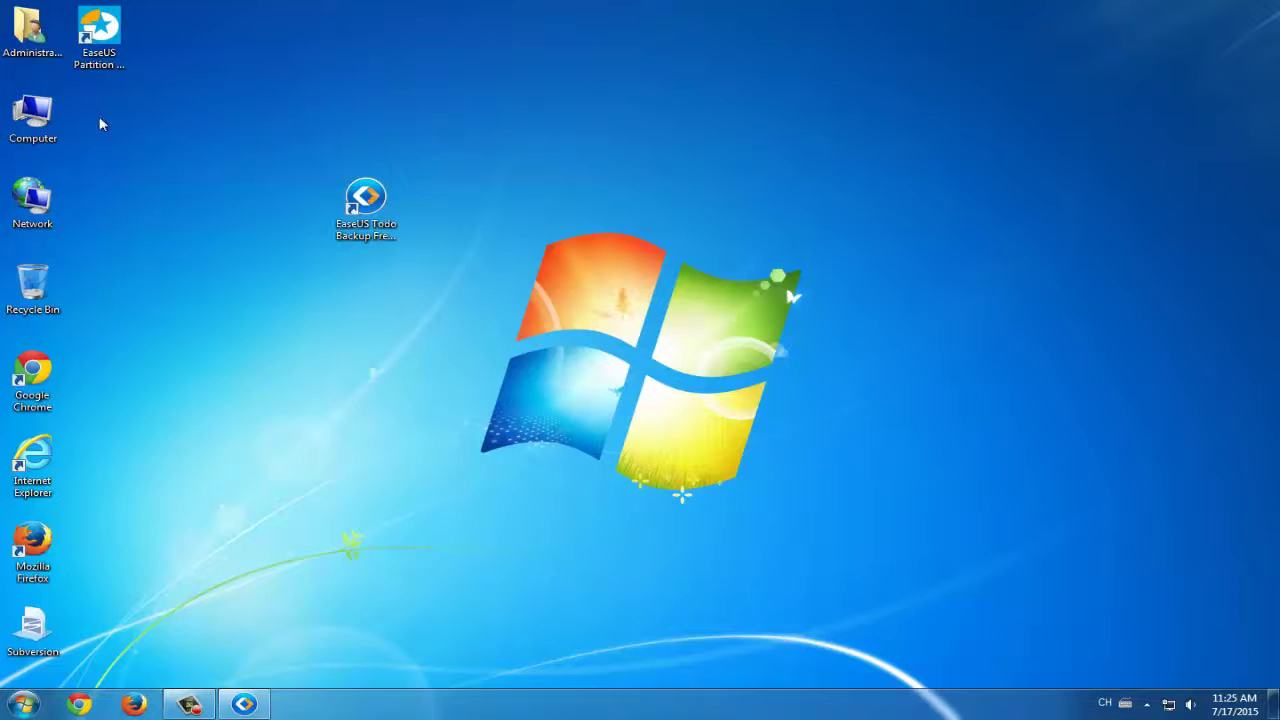
{"action": "double_click", "coordinate": [40, 120]}
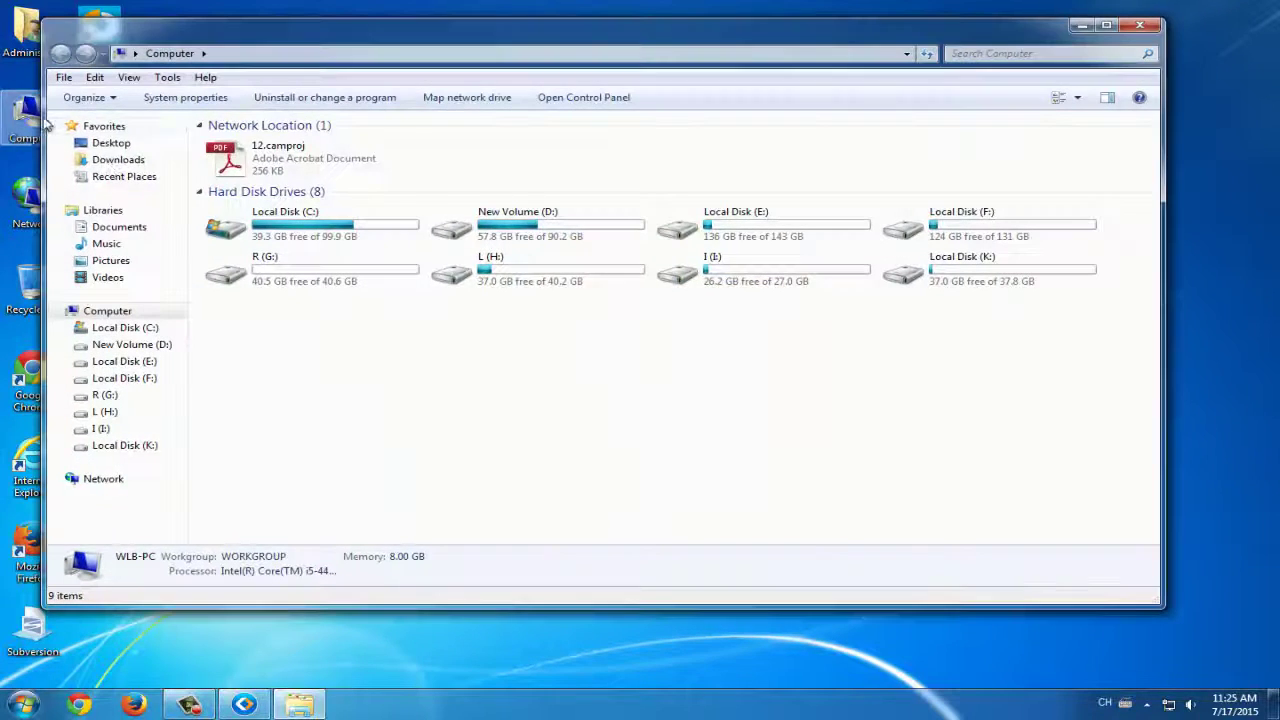
{"action": "double_click", "coordinate": [1005, 275]}
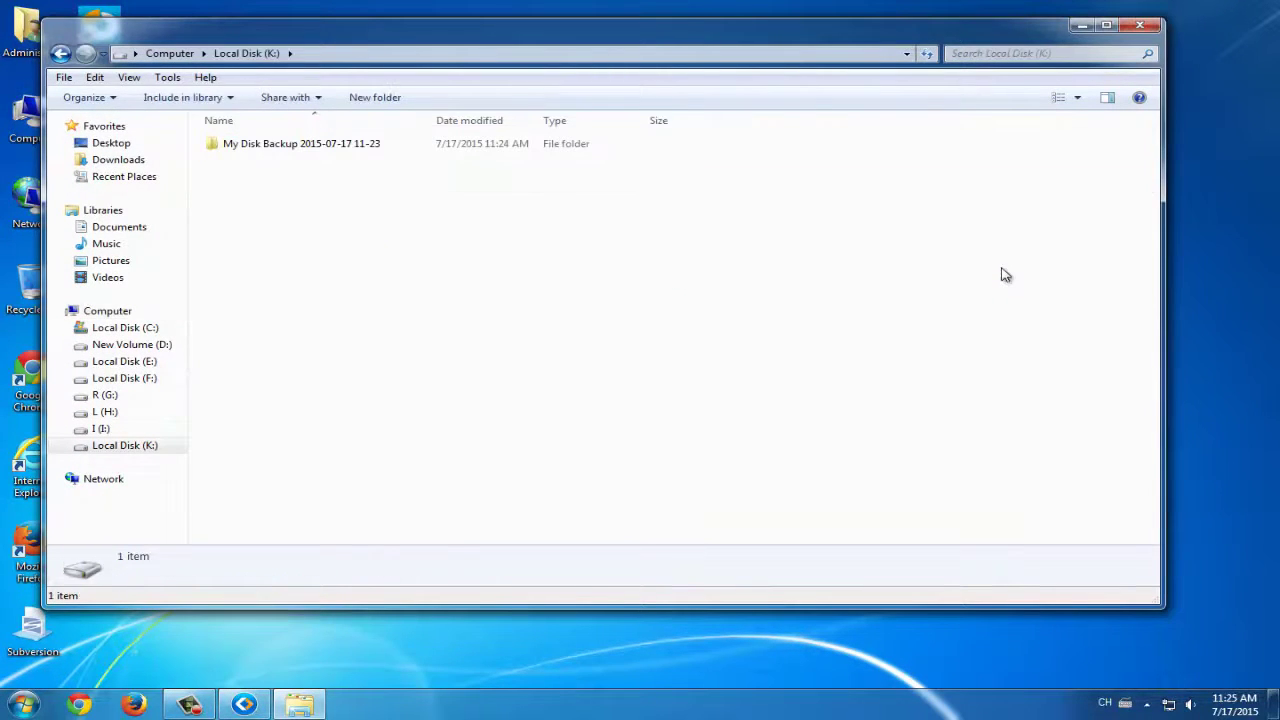
{"action": "left_click", "coordinate": [60, 53]}
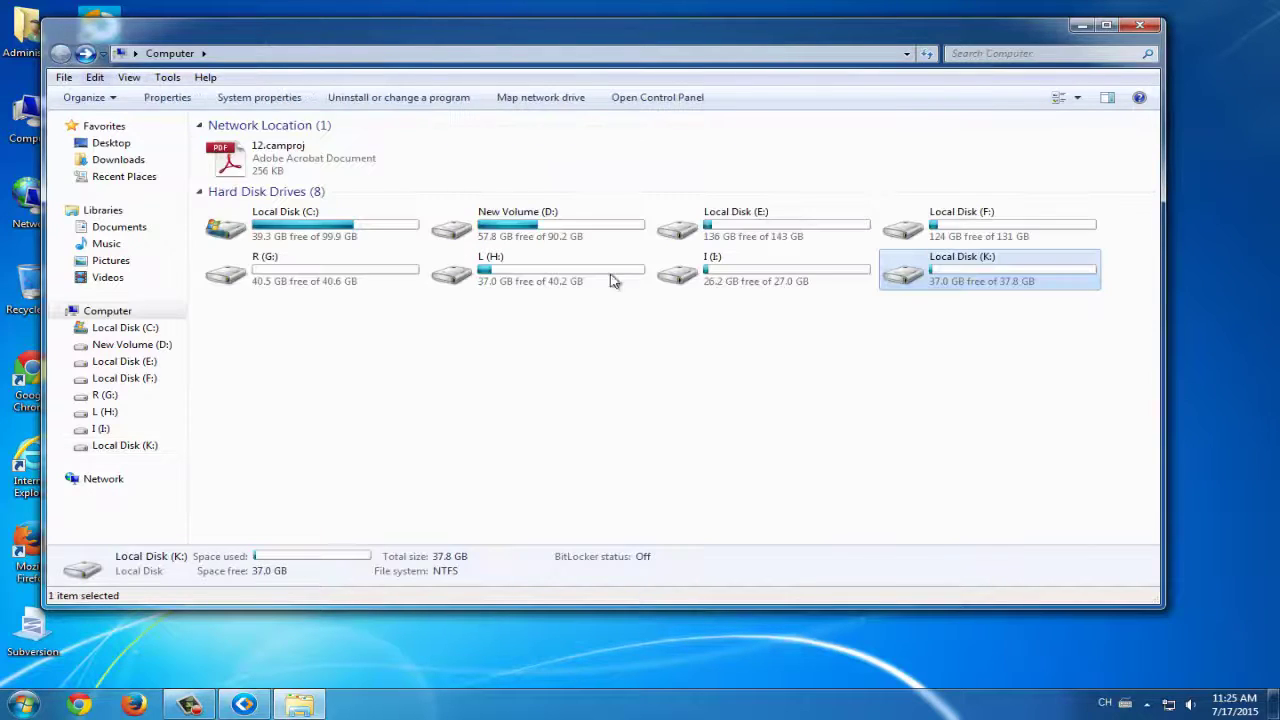
{"action": "double_click", "coordinate": [762, 283]}
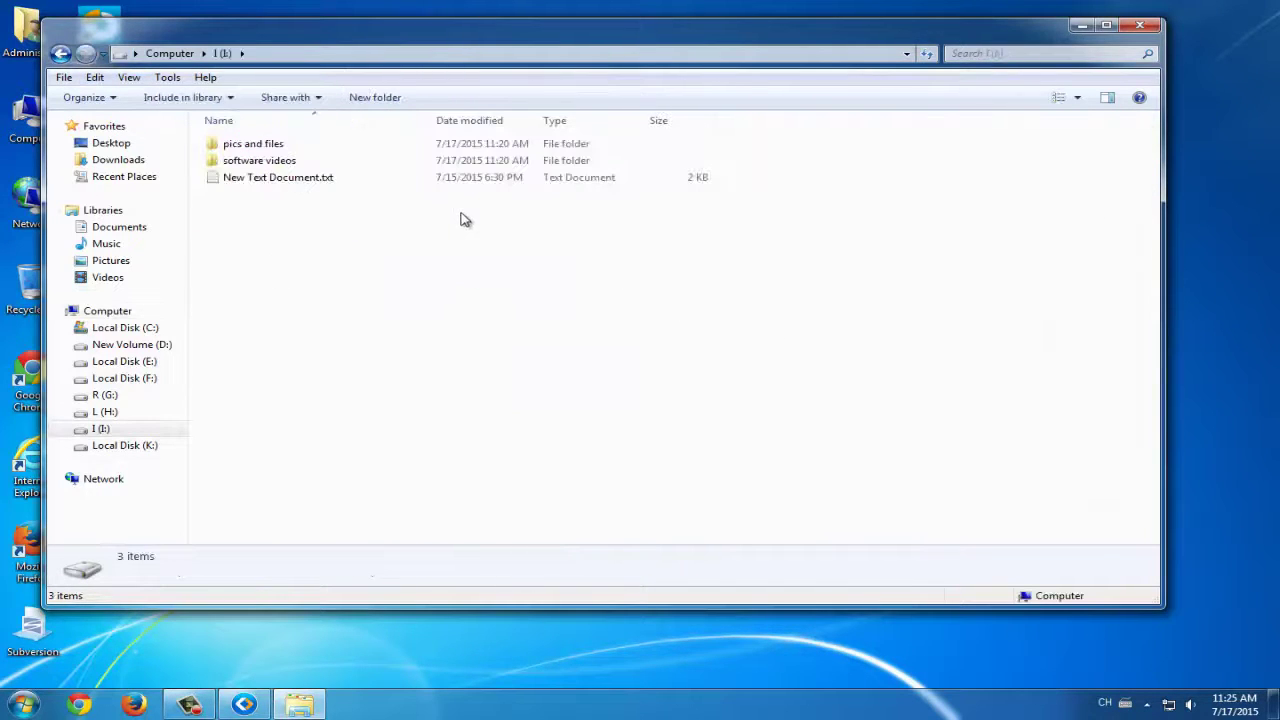
{"action": "key", "text": "ctrl+a"}
{"action": "key", "text": "shift+Delete"}
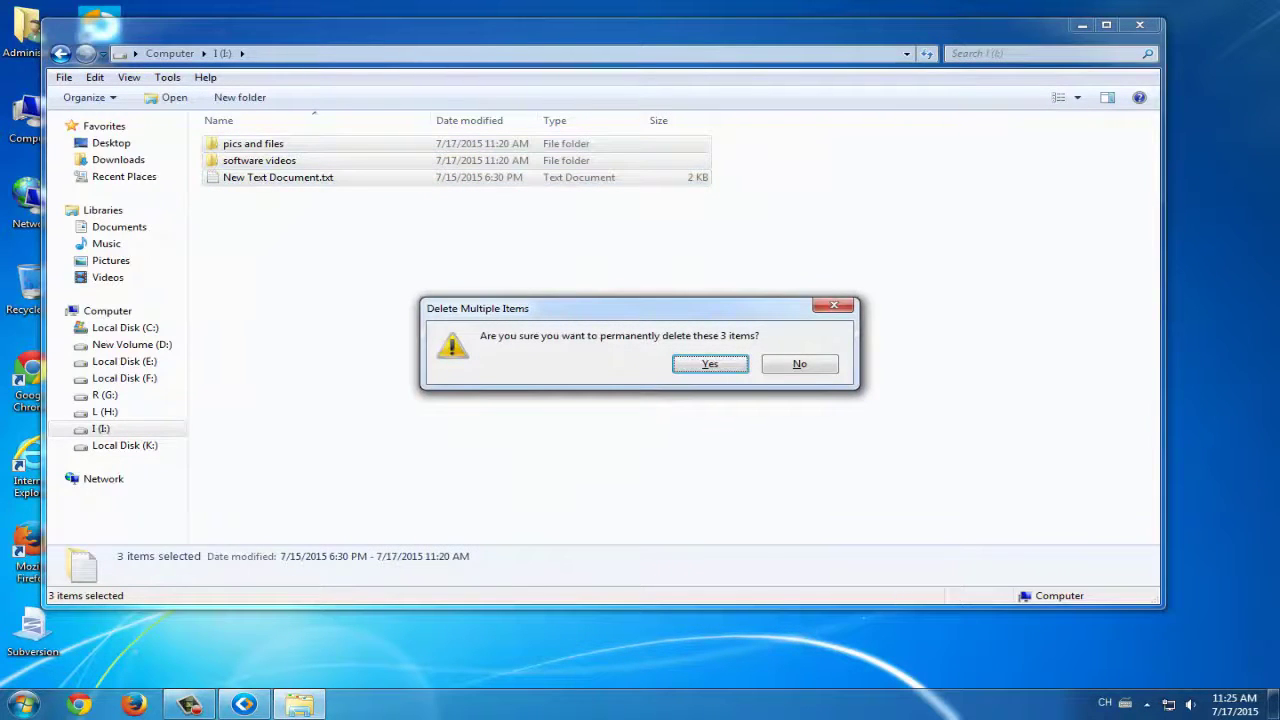
{"action": "left_click", "coordinate": [705, 367]}
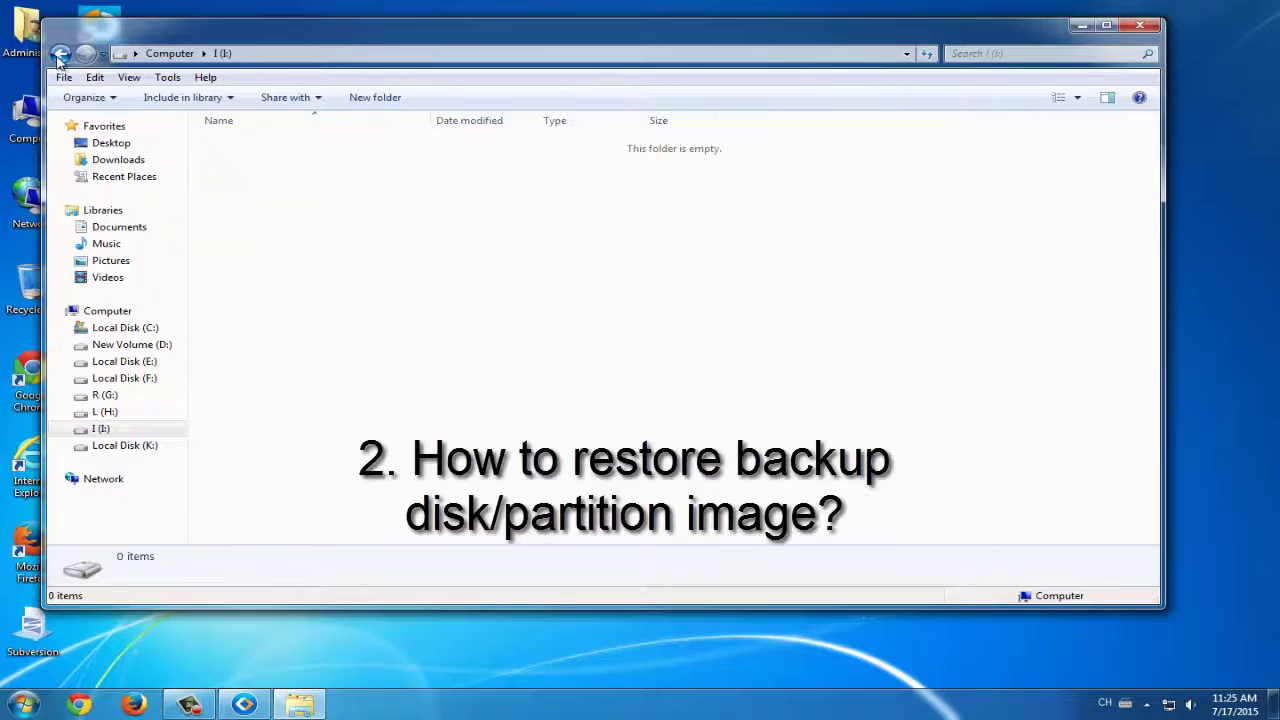
Check the contents of drive I: and the backup image file in the My Disk Backup folder on drive K:
{"action": "key", "text": "BackSpace"}
{"action": "double_click", "coordinate": [790, 277]}
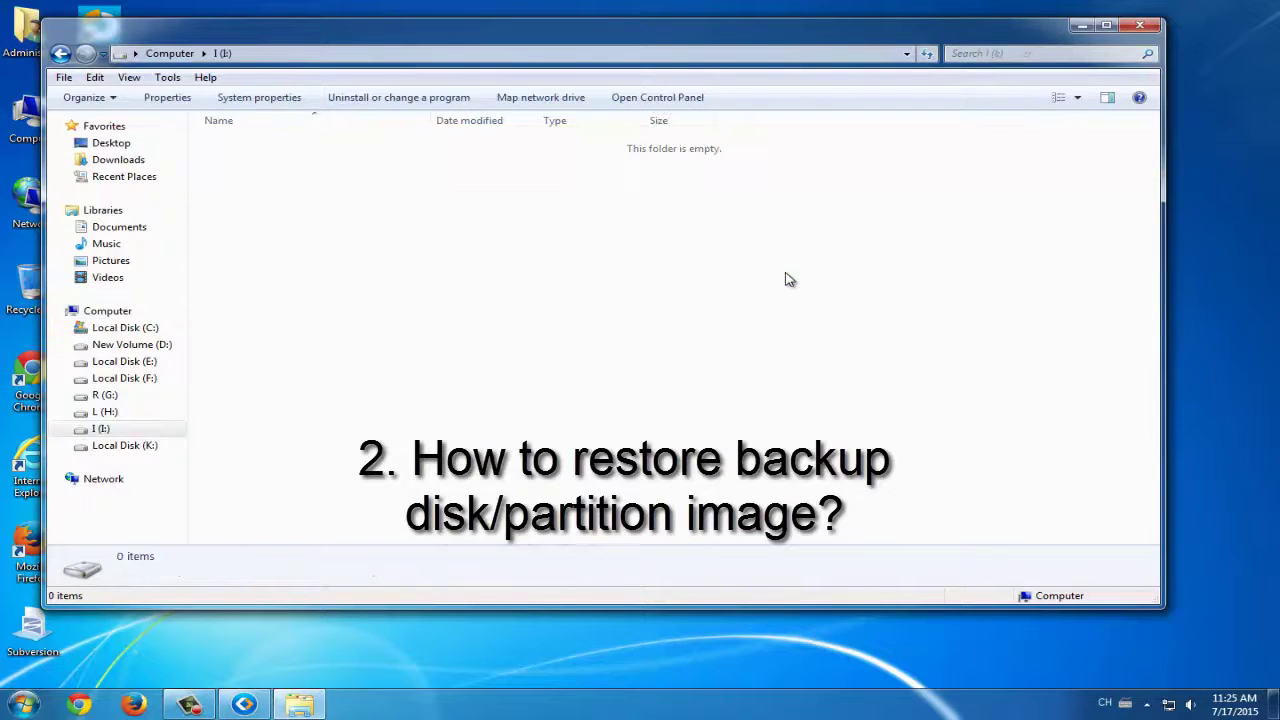
{"action": "left_click", "coordinate": [60, 53]}
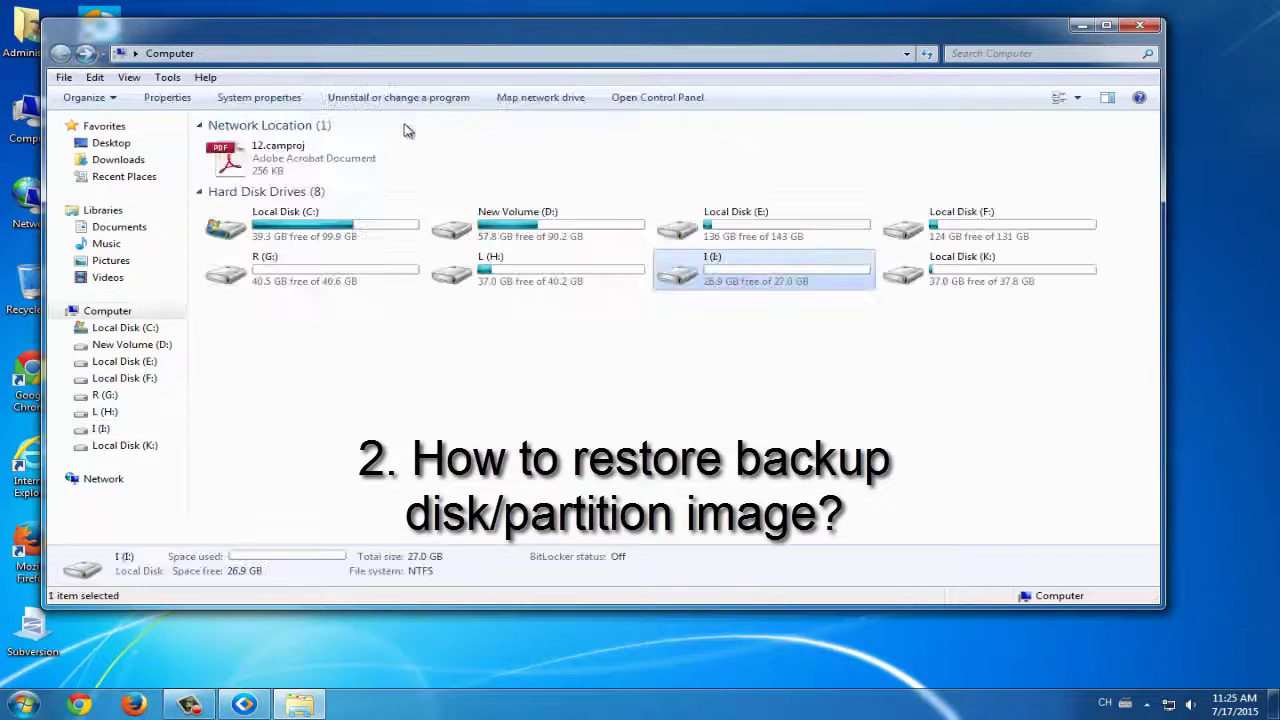
{"action": "left_click", "coordinate": [940, 270]}
{"action": "double_click", "coordinate": [940, 270]}
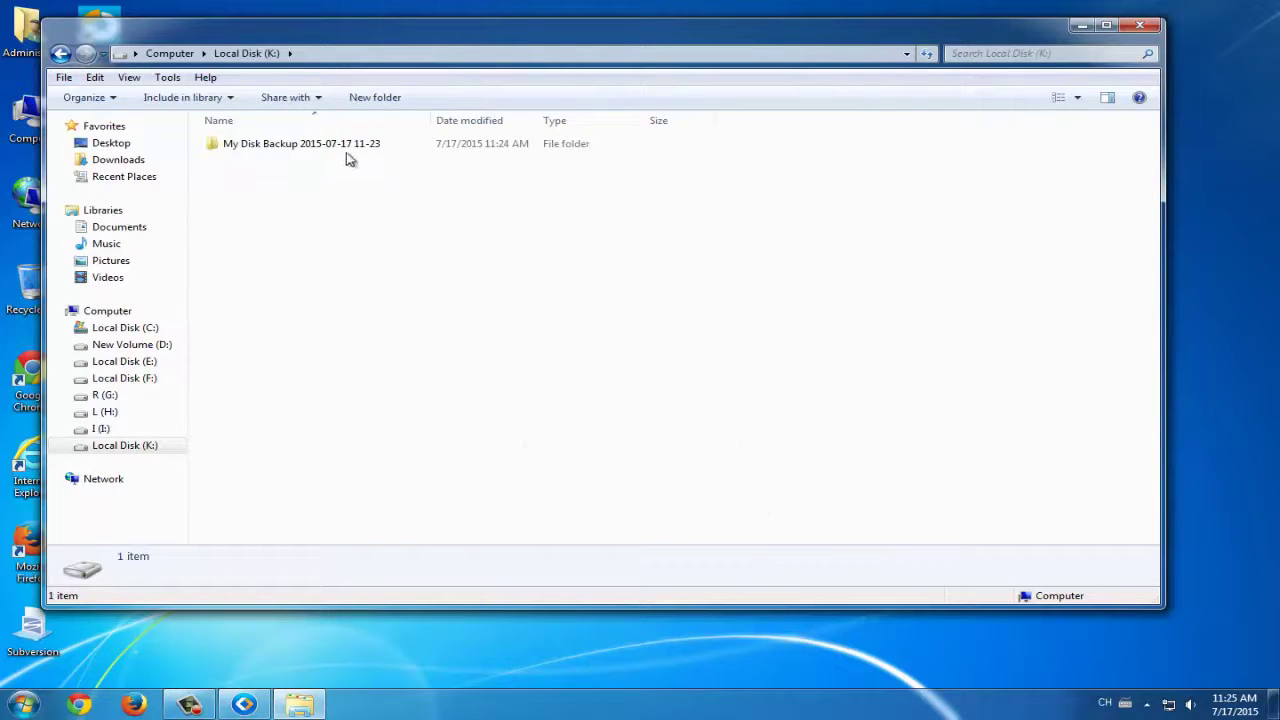
{"action": "double_click", "coordinate": [349, 146]}
{"action": "left_click", "coordinate": [350, 146]}
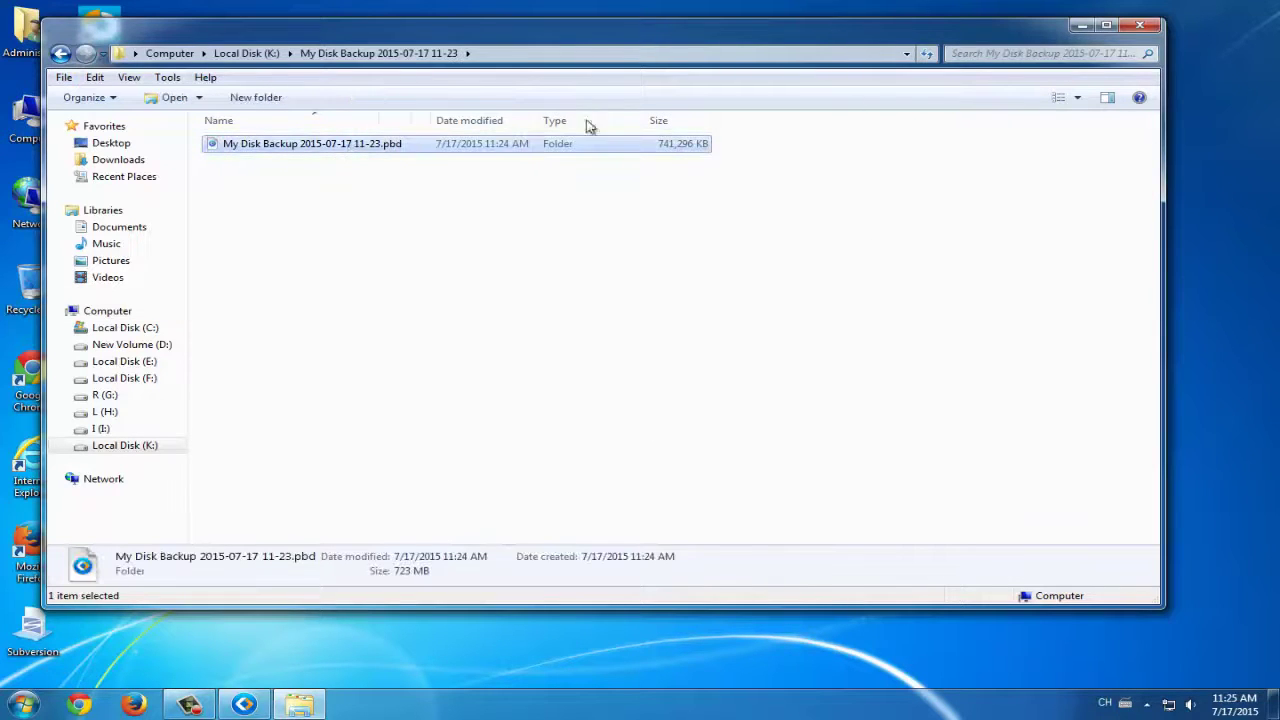
{"action": "left_click", "coordinate": [1142, 28]}
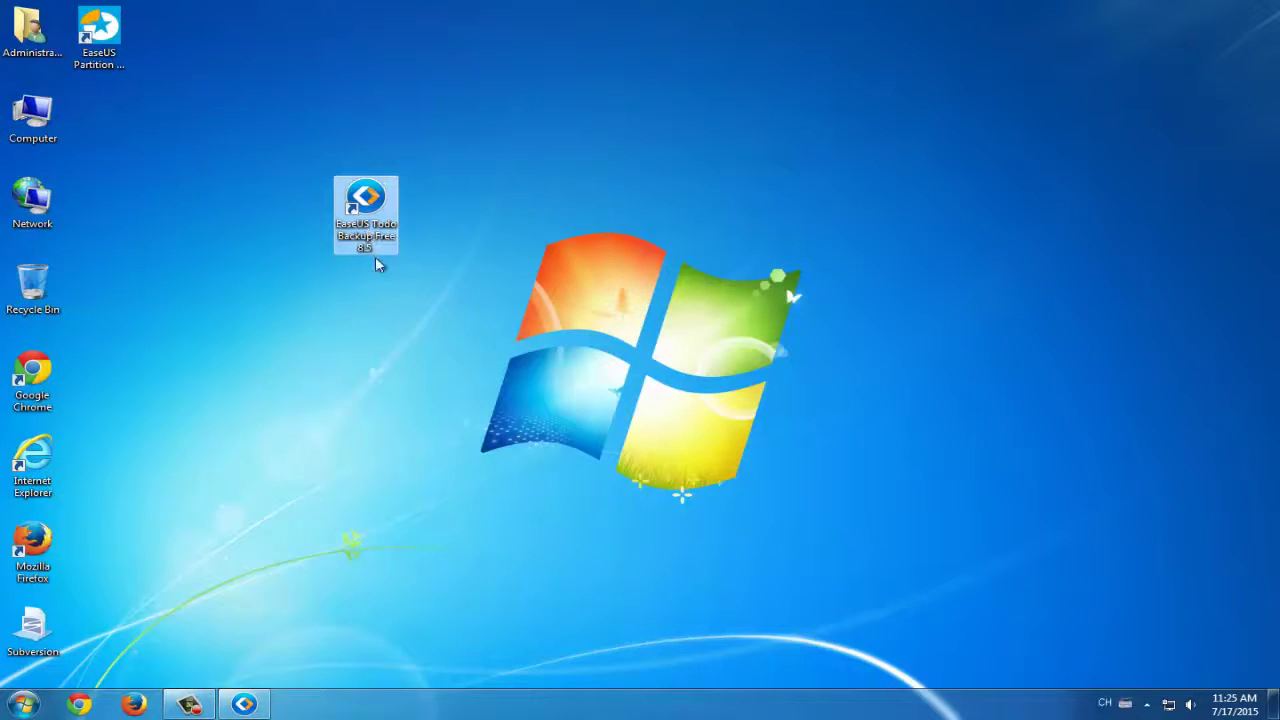
{"action": "double_click", "coordinate": [366, 215]}
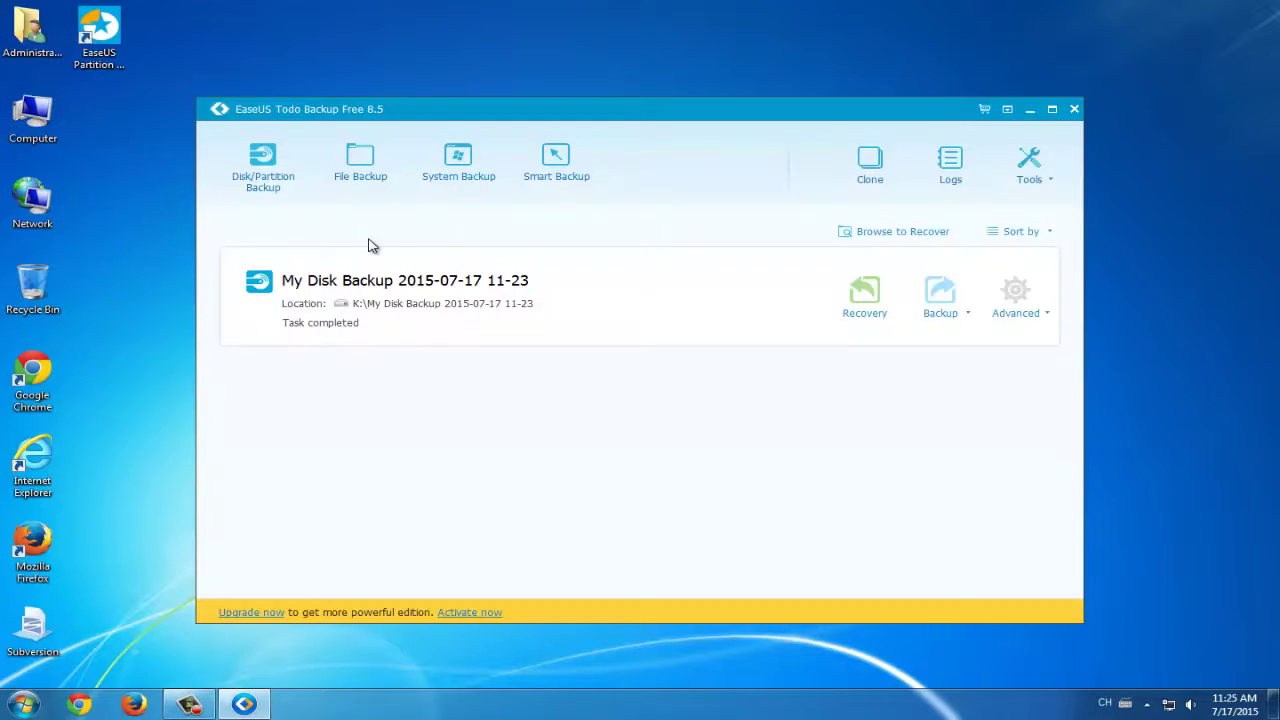
{"action": "left_click", "coordinate": [460, 306]}
{"action": "left_click", "coordinate": [840, 33]}
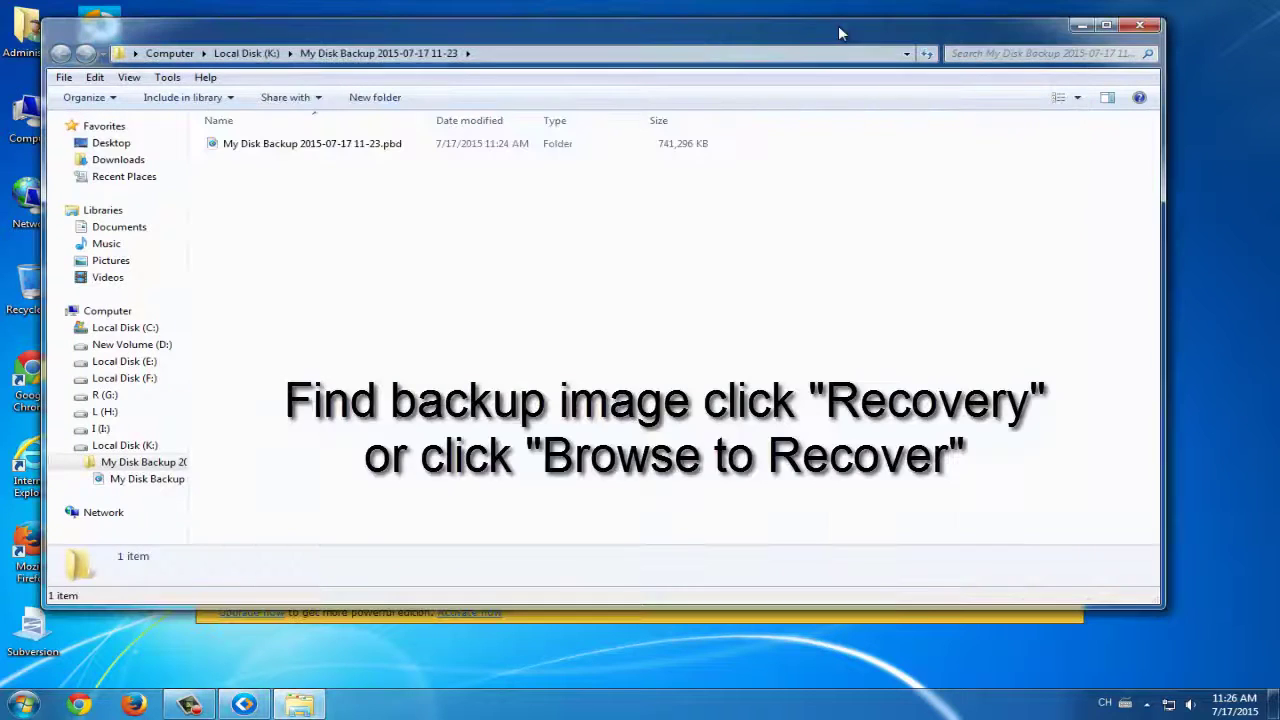
{"action": "left_click", "coordinate": [1139, 25]}
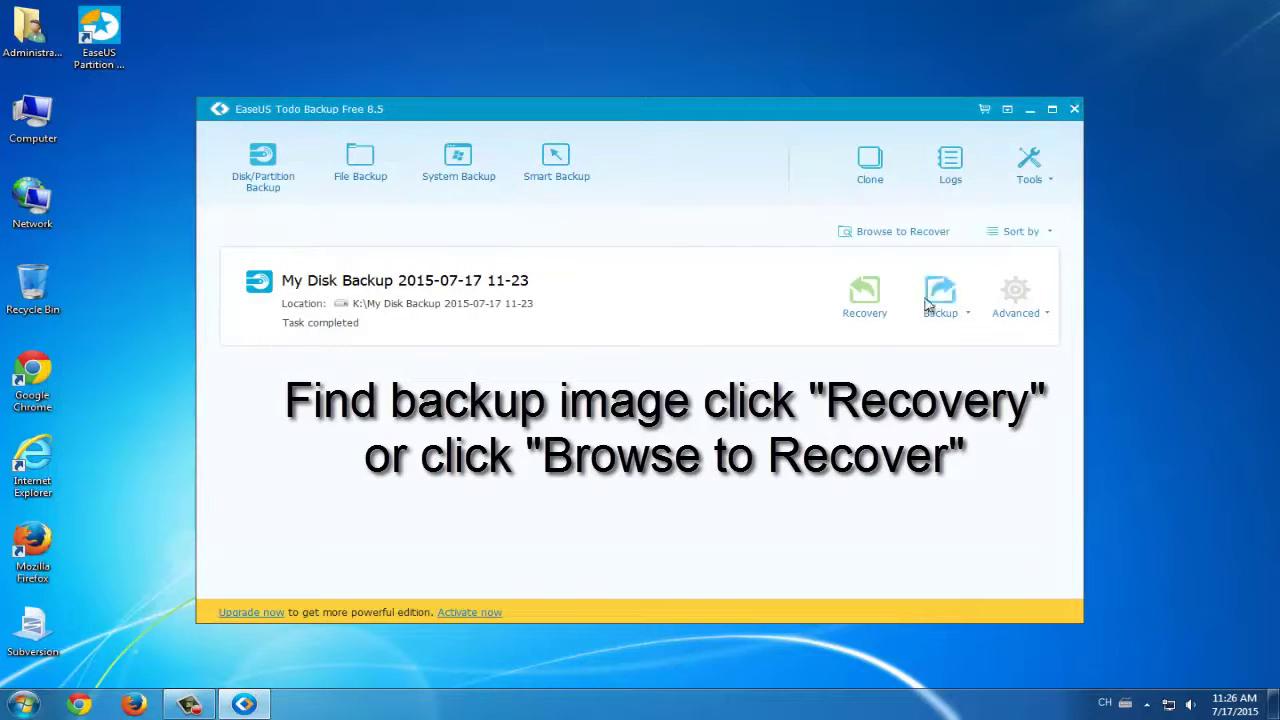
{"action": "left_click", "coordinate": [868, 308]}
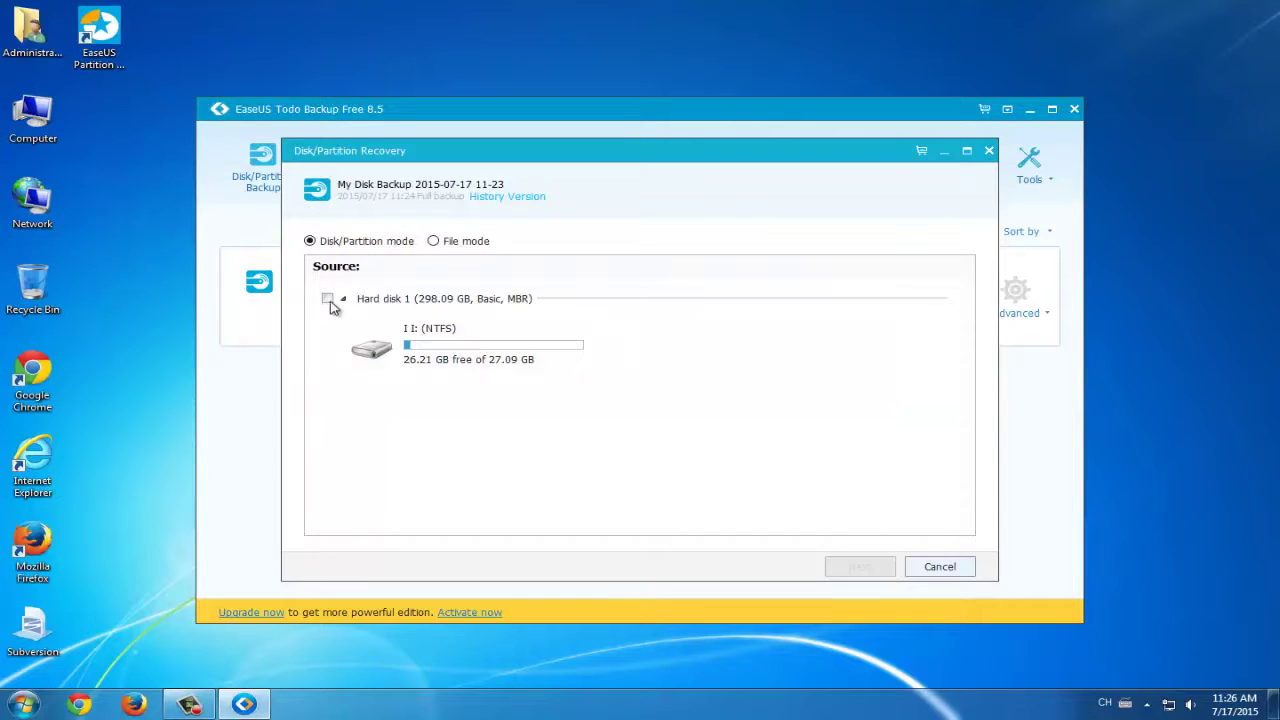
Select Hard disk 1 with partition I: as the recovery source and partition G: on Hard disk 1 as the target
{"action": "left_click", "coordinate": [328, 300]}
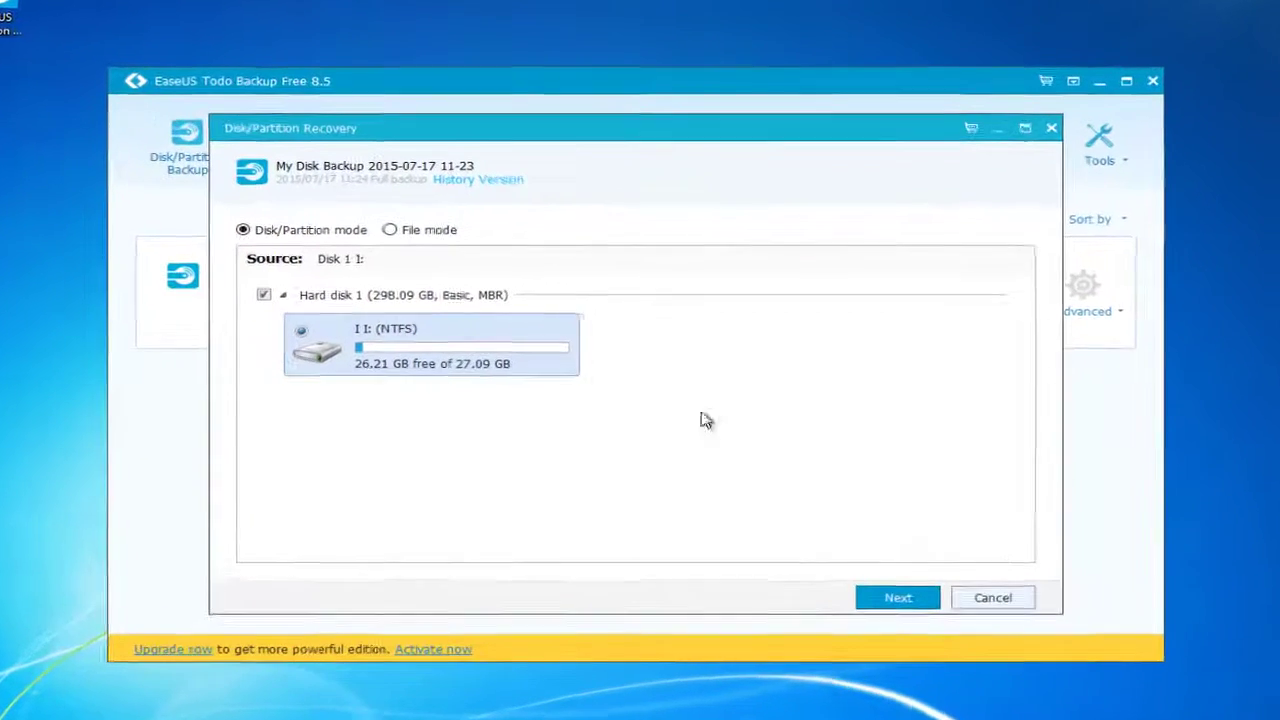
{"action": "left_click", "coordinate": [918, 617]}
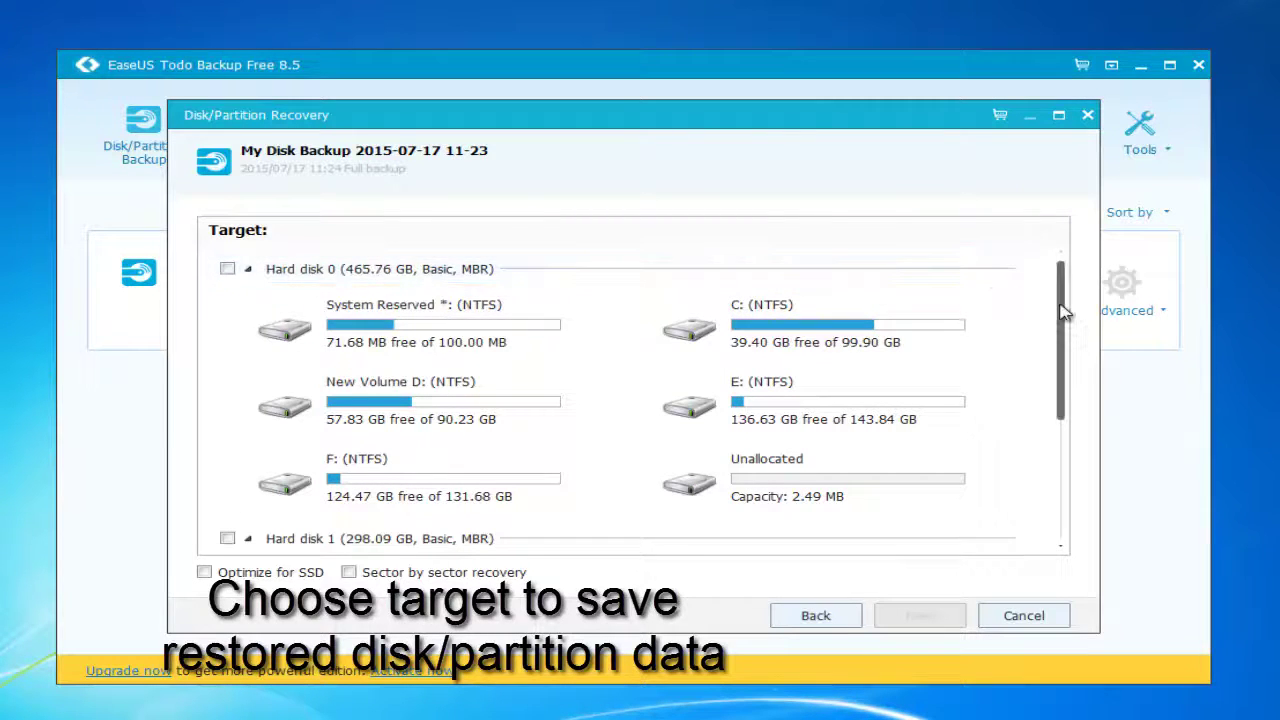
{"action": "left_click_drag", "start_coordinate": [1063, 277], "coordinate": [1088, 462]}
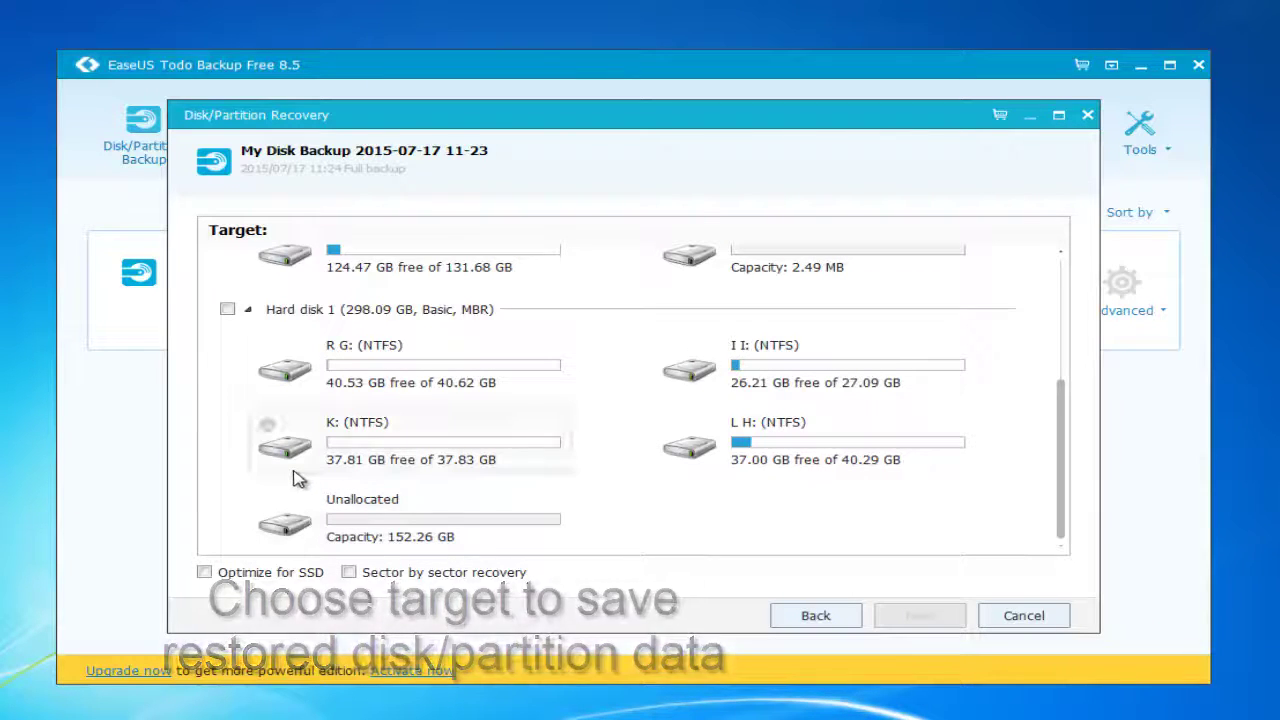
{"action": "left_click", "coordinate": [397, 376]}
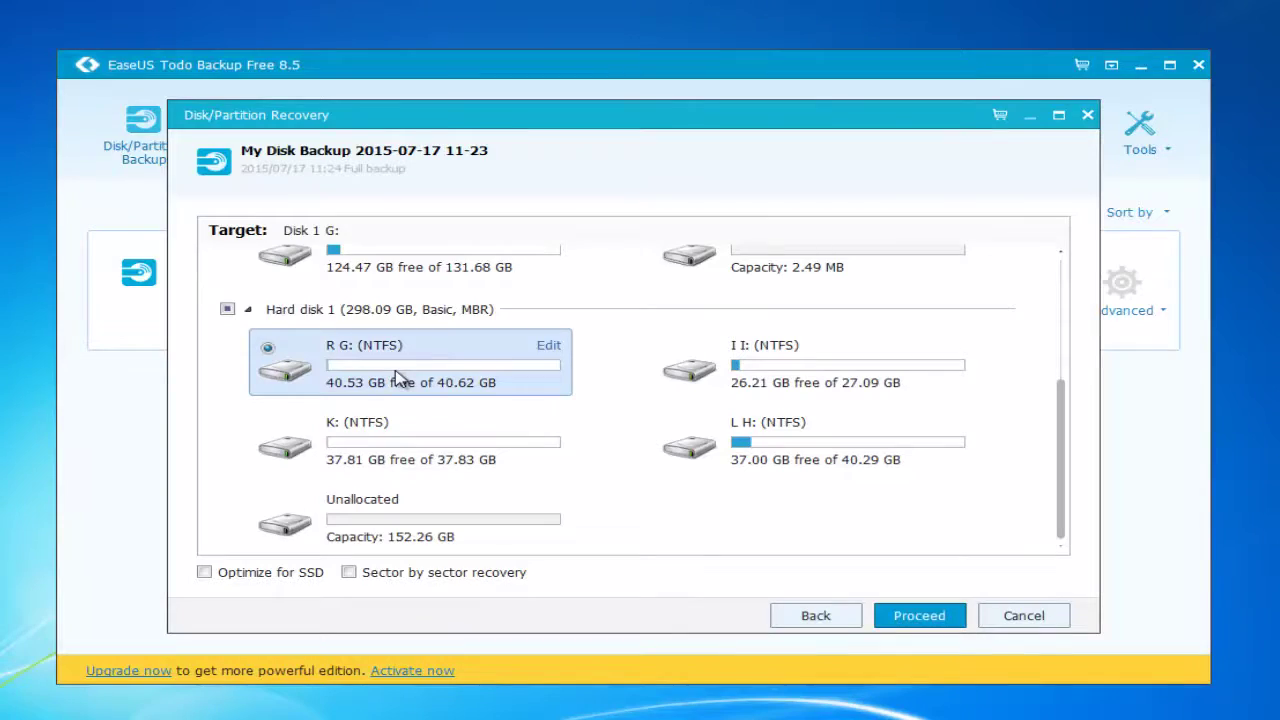
Proceed with the recovery, check drive G: in Windows Explorer, accept overwriting the destination partition, and finish the completed recovery
{"action": "left_click", "coordinate": [925, 617]}
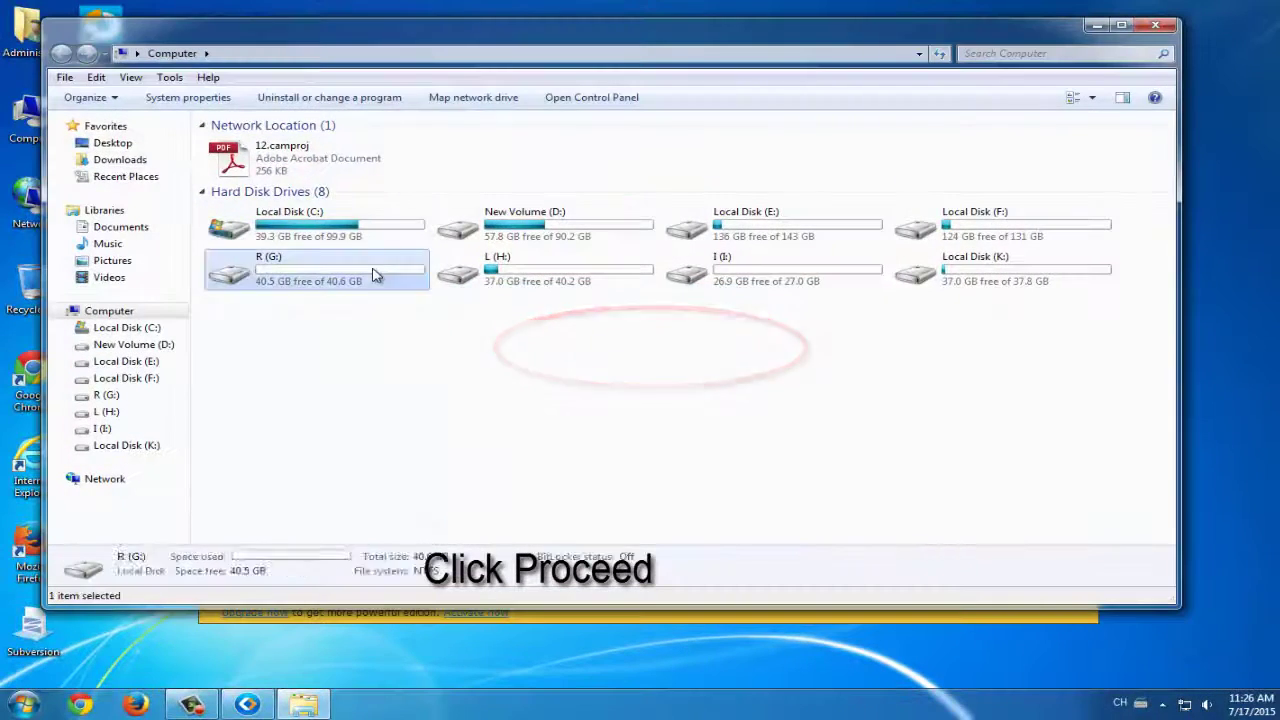
{"action": "double_click", "coordinate": [374, 274]}
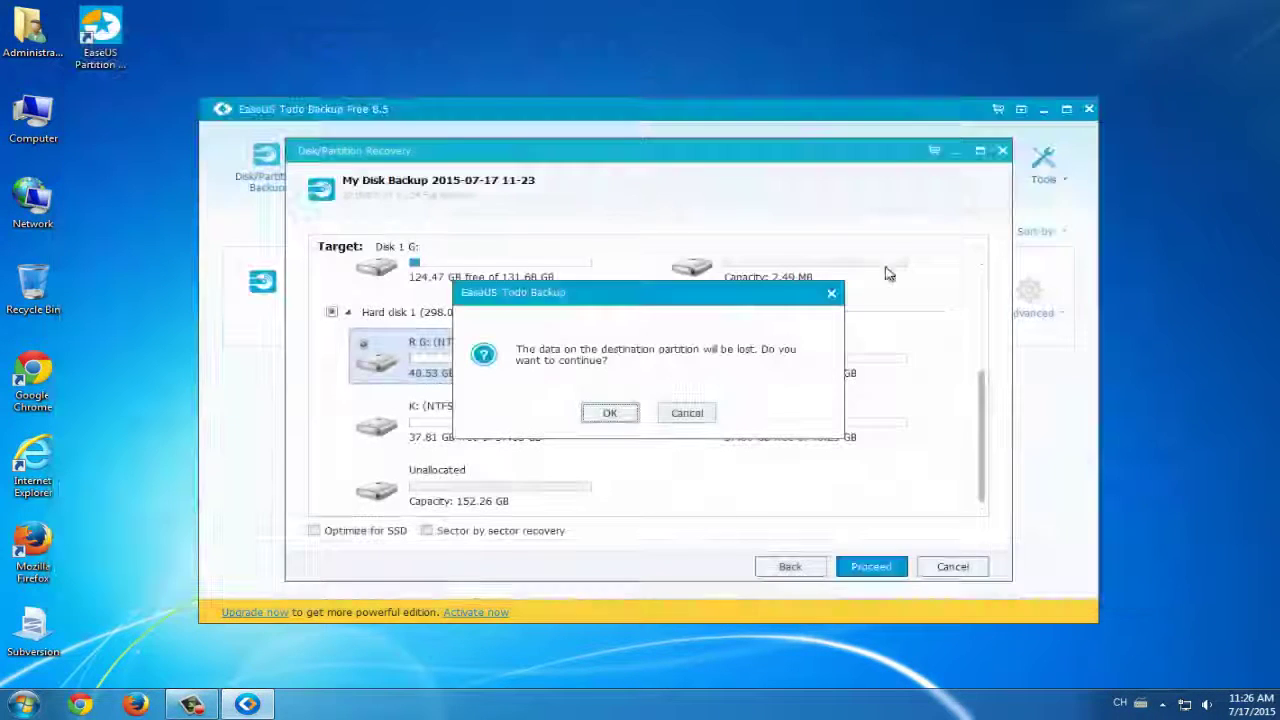
{"action": "left_click", "coordinate": [612, 414]}
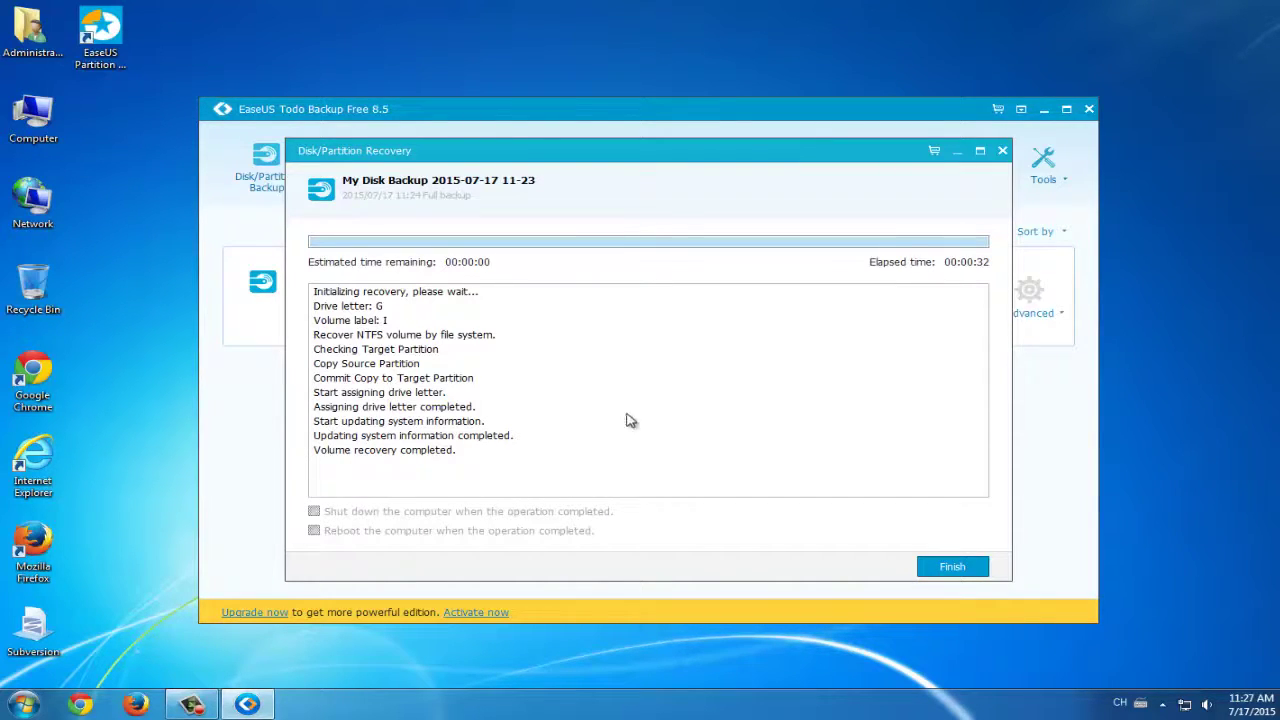
{"action": "left_click", "coordinate": [952, 568]}
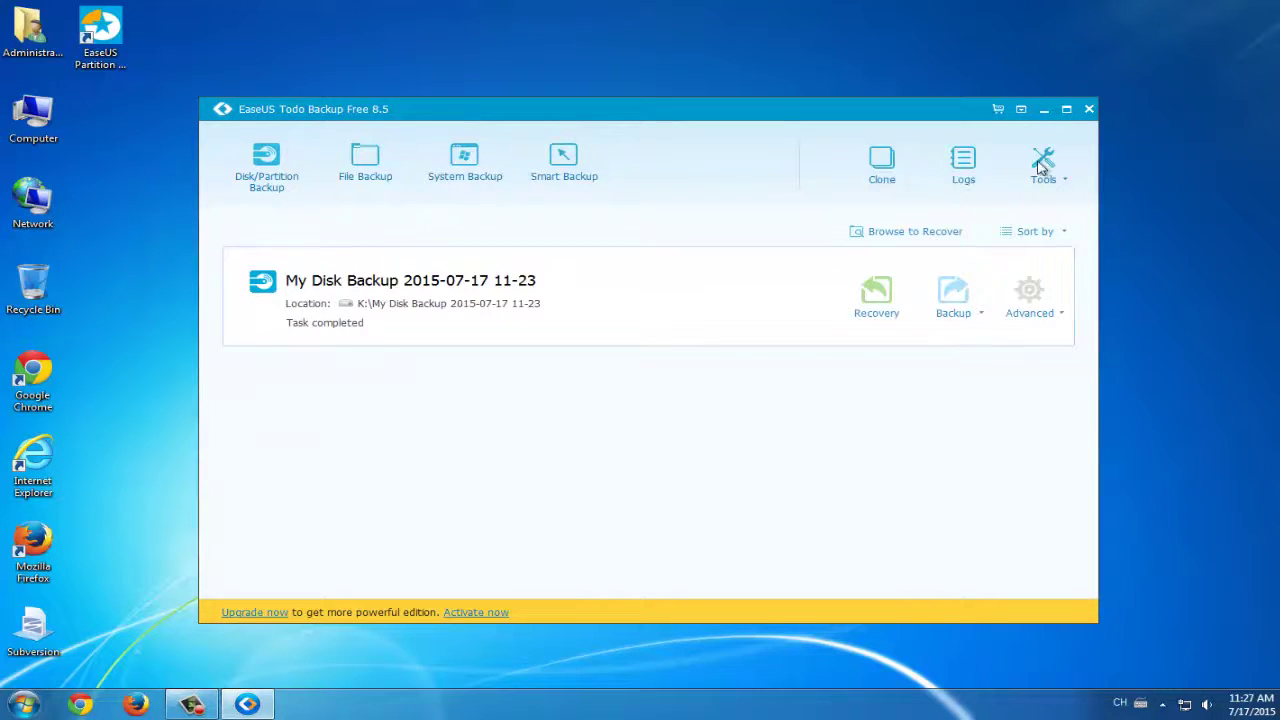
Minimize EaseUS Todo Backup, open the pics and files folder on drive G: in Windows Explorer, and view two of its restored JPG photos
{"action": "left_click", "coordinate": [1043, 110]}
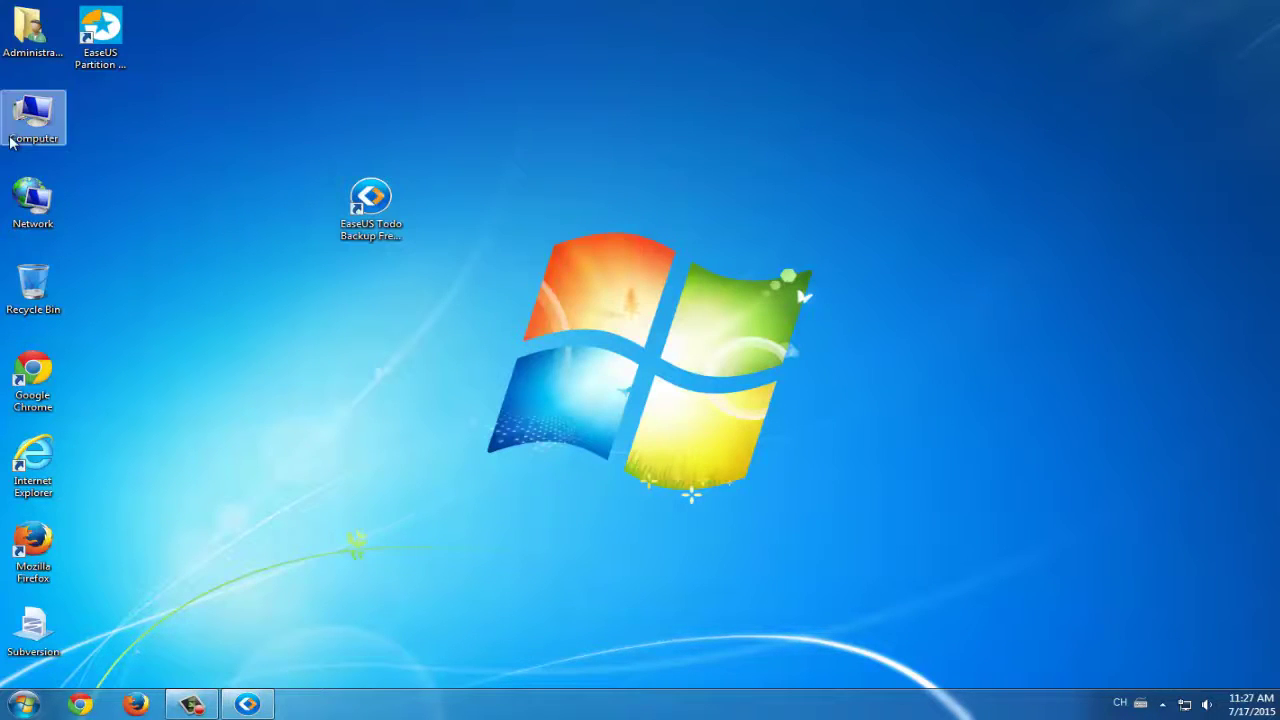
{"action": "double_click", "coordinate": [33, 116]}
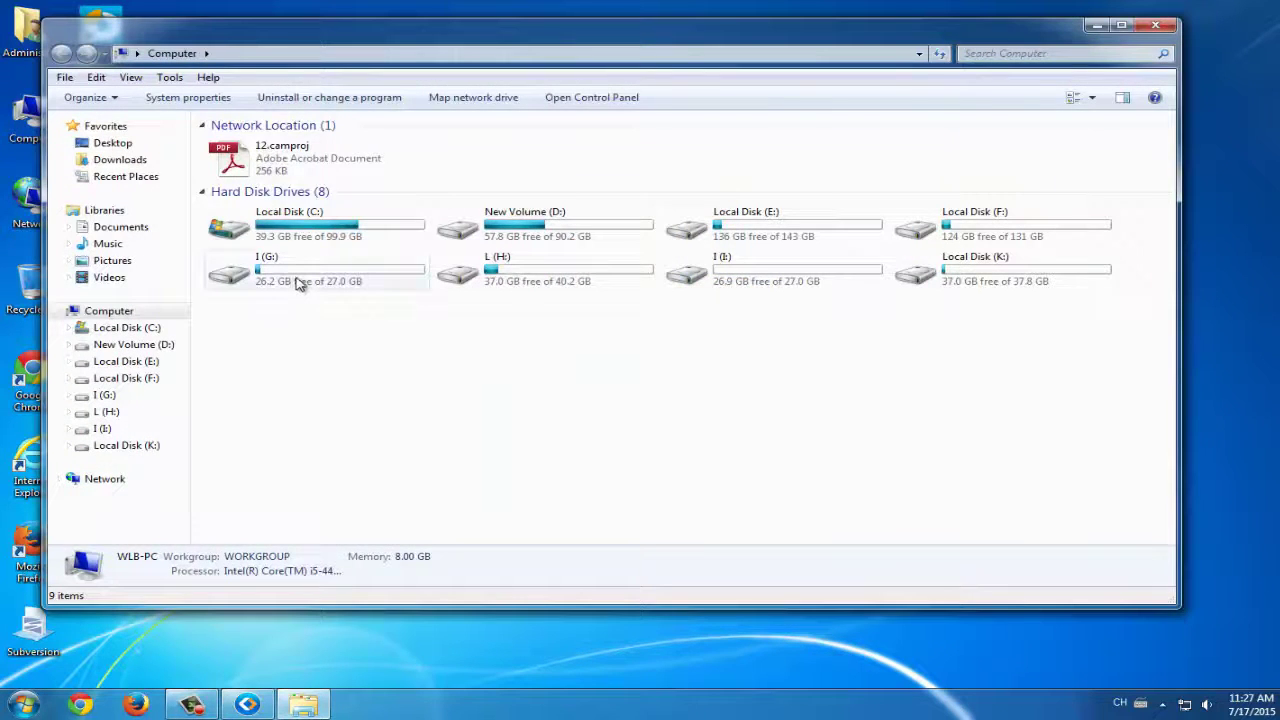
{"action": "double_click", "coordinate": [298, 283]}
{"action": "double_click", "coordinate": [270, 205]}
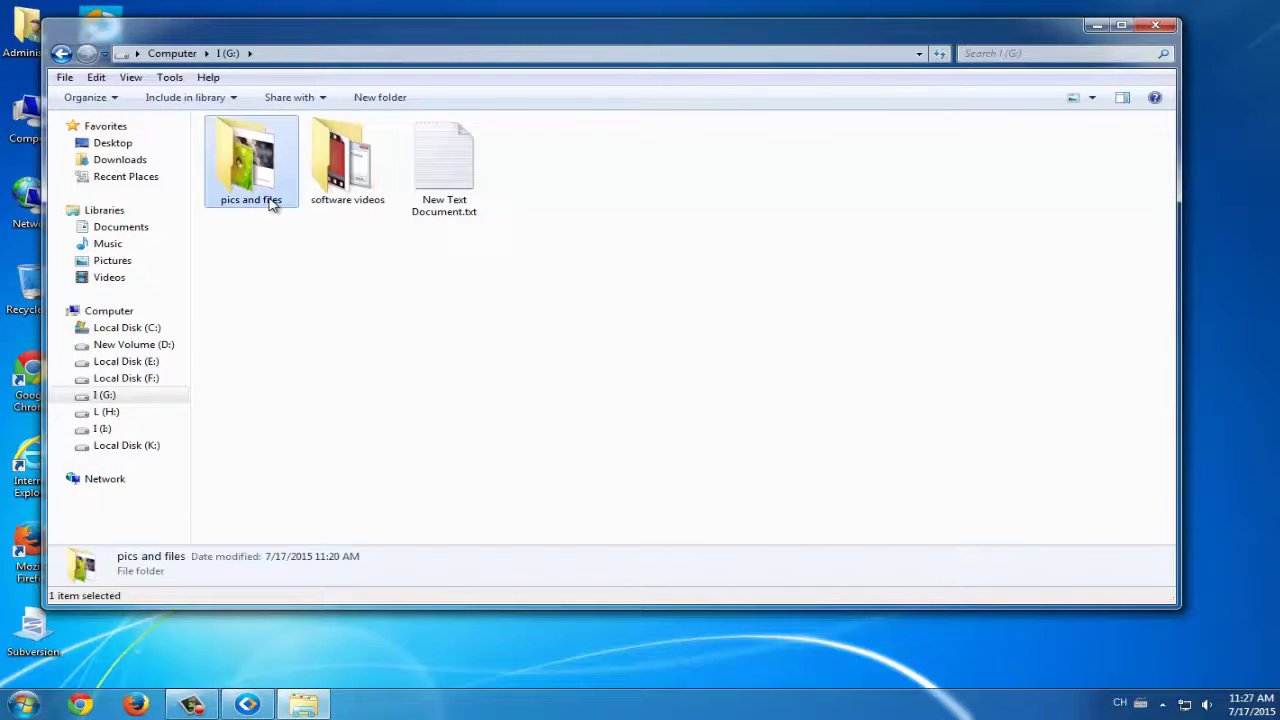
{"action": "double_click", "coordinate": [537, 175]}
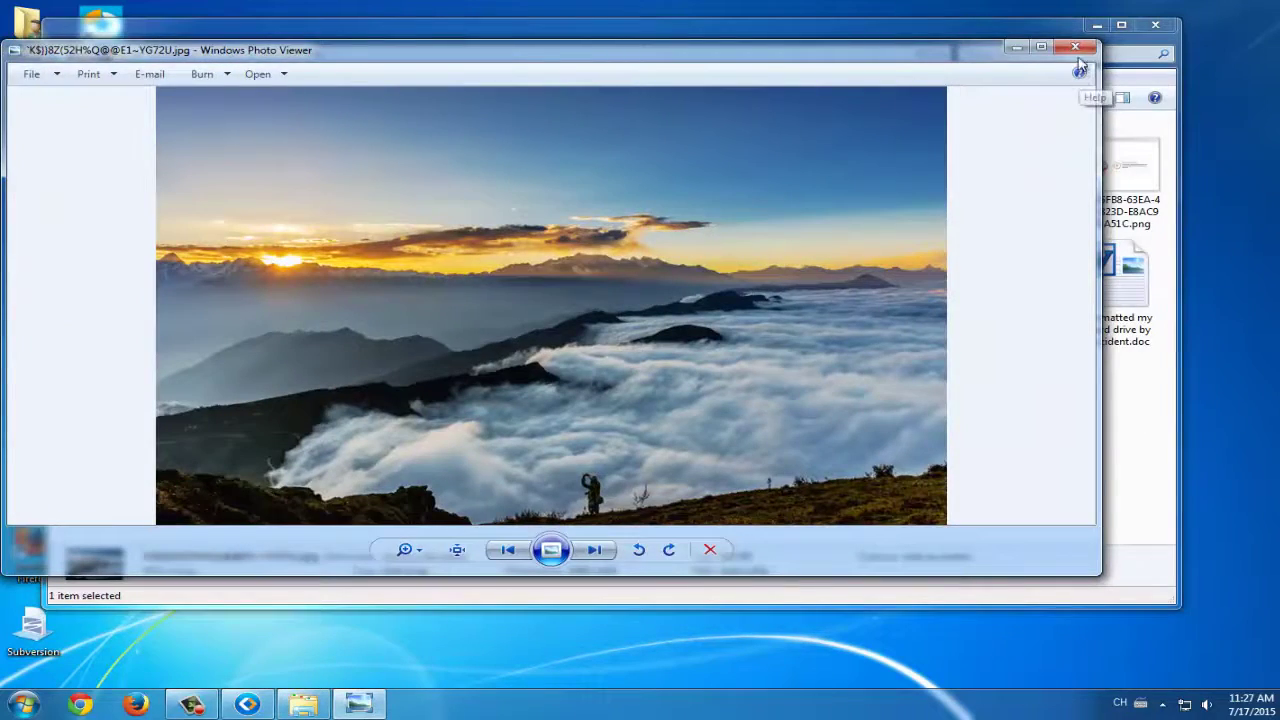
{"action": "left_click", "coordinate": [1075, 47]}
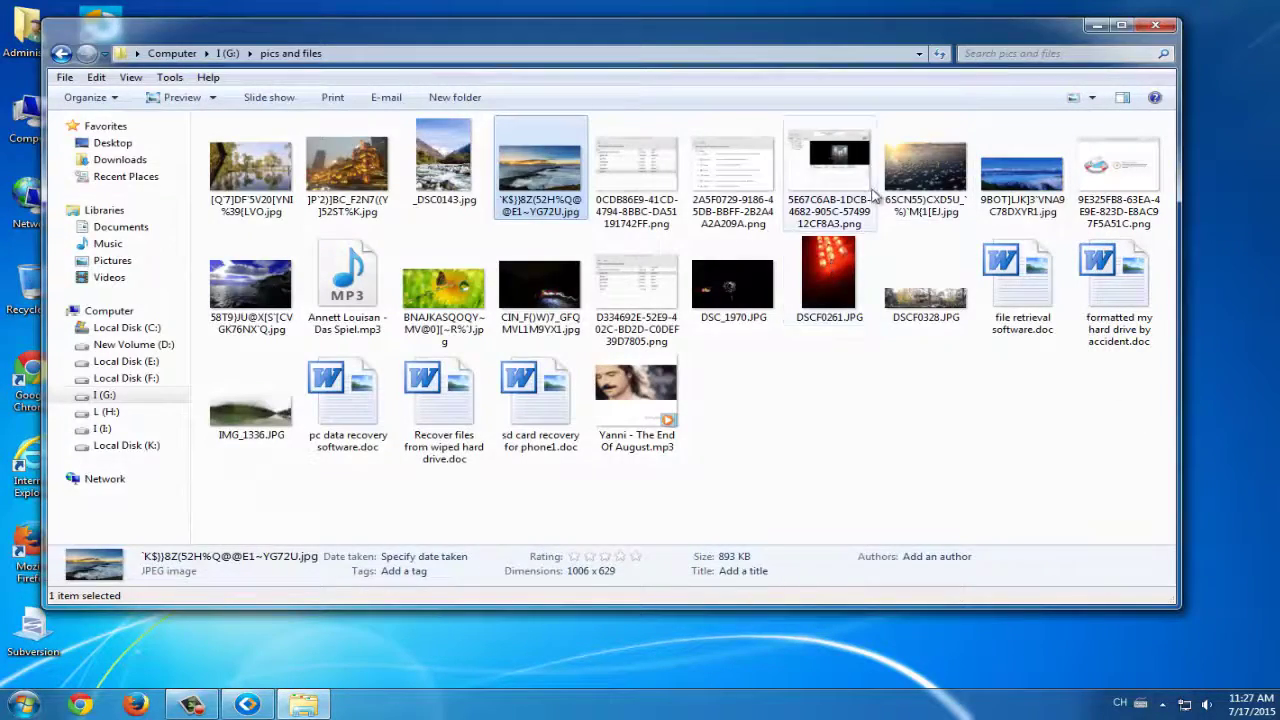
{"action": "double_click", "coordinate": [913, 170]}
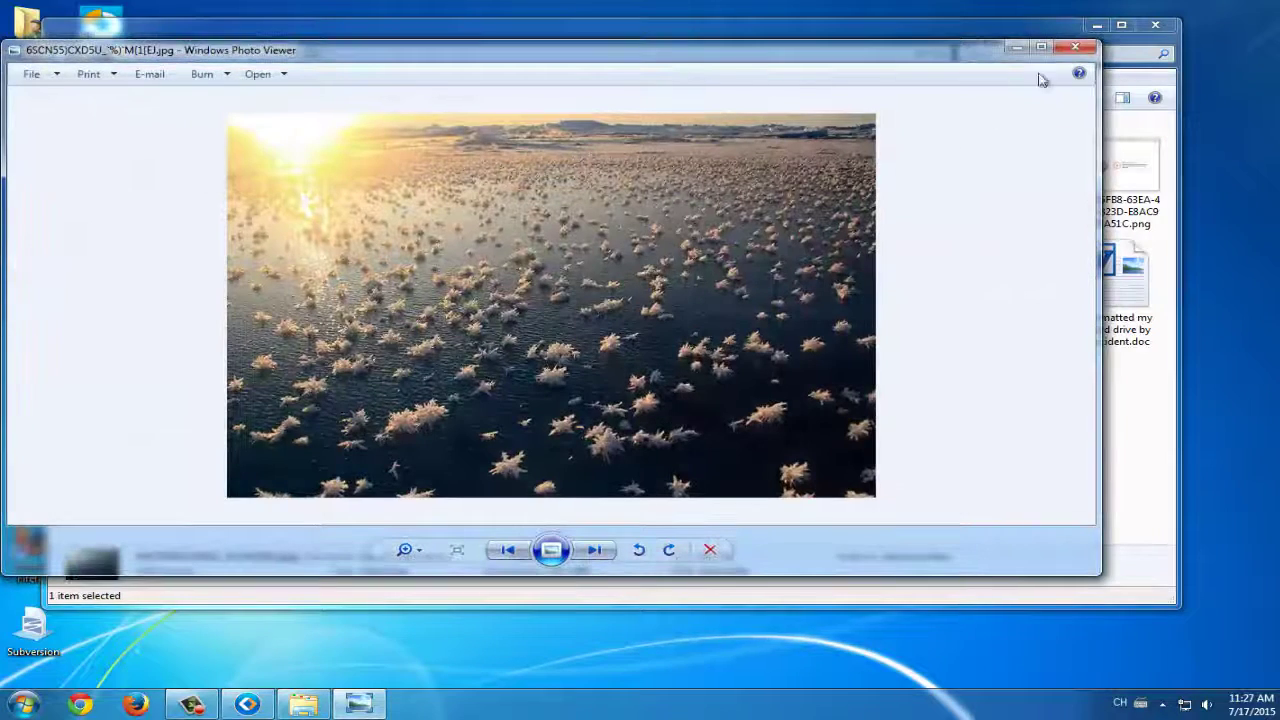
{"action": "left_click", "coordinate": [1075, 47]}
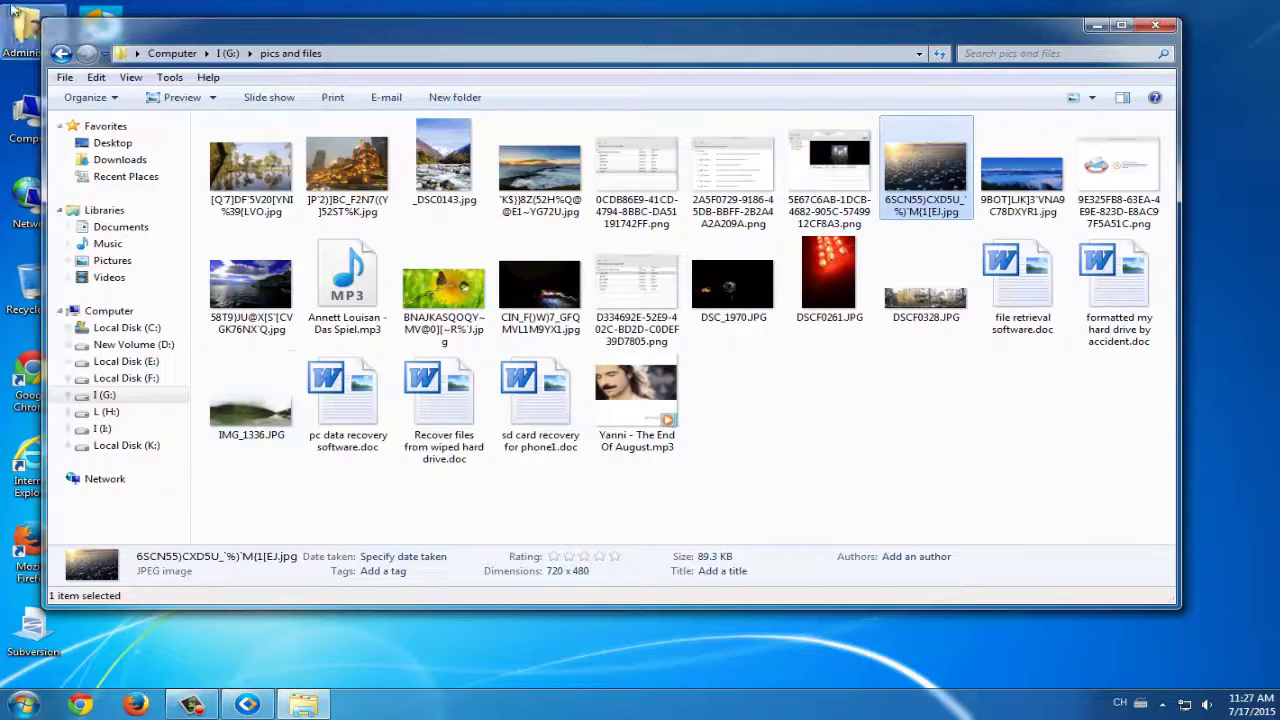
Open the Fix External Hard Disk Not Formatted Error folder within software videos on G:, play its MP4 video, and close the player
{"action": "left_click", "coordinate": [61, 53]}
{"action": "left_click", "coordinate": [365, 157]}
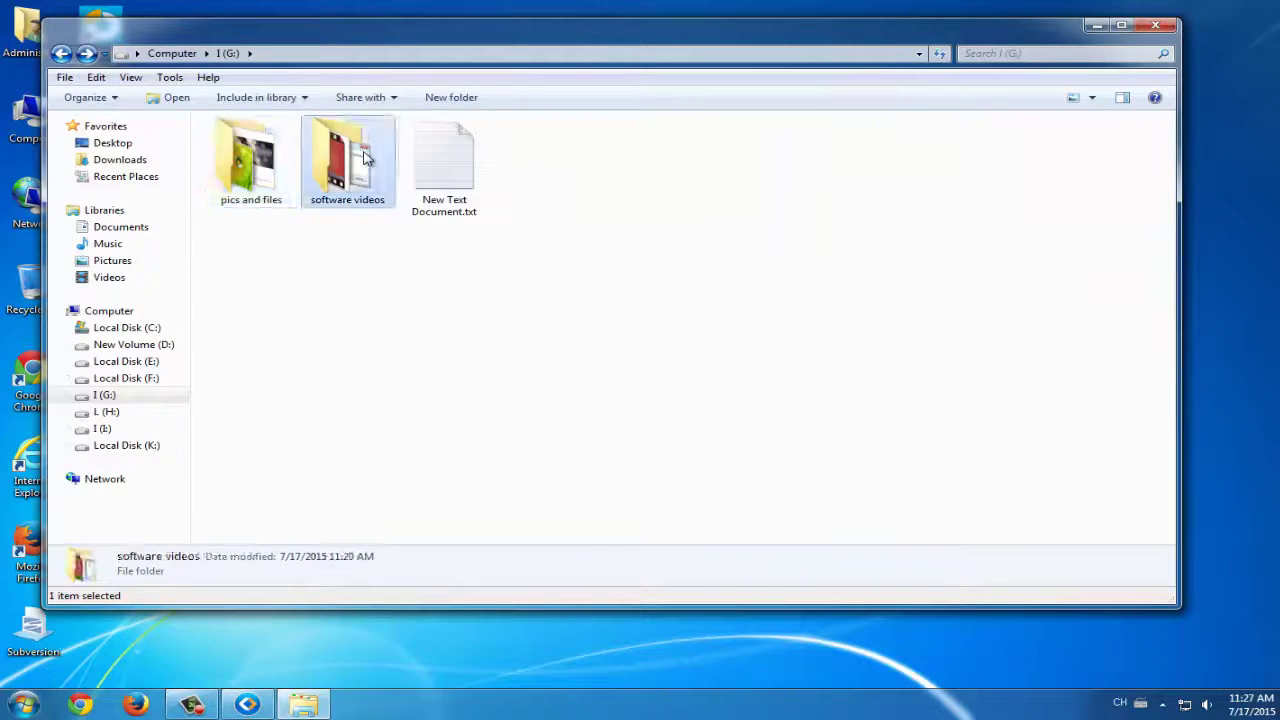
{"action": "double_click", "coordinate": [365, 157]}
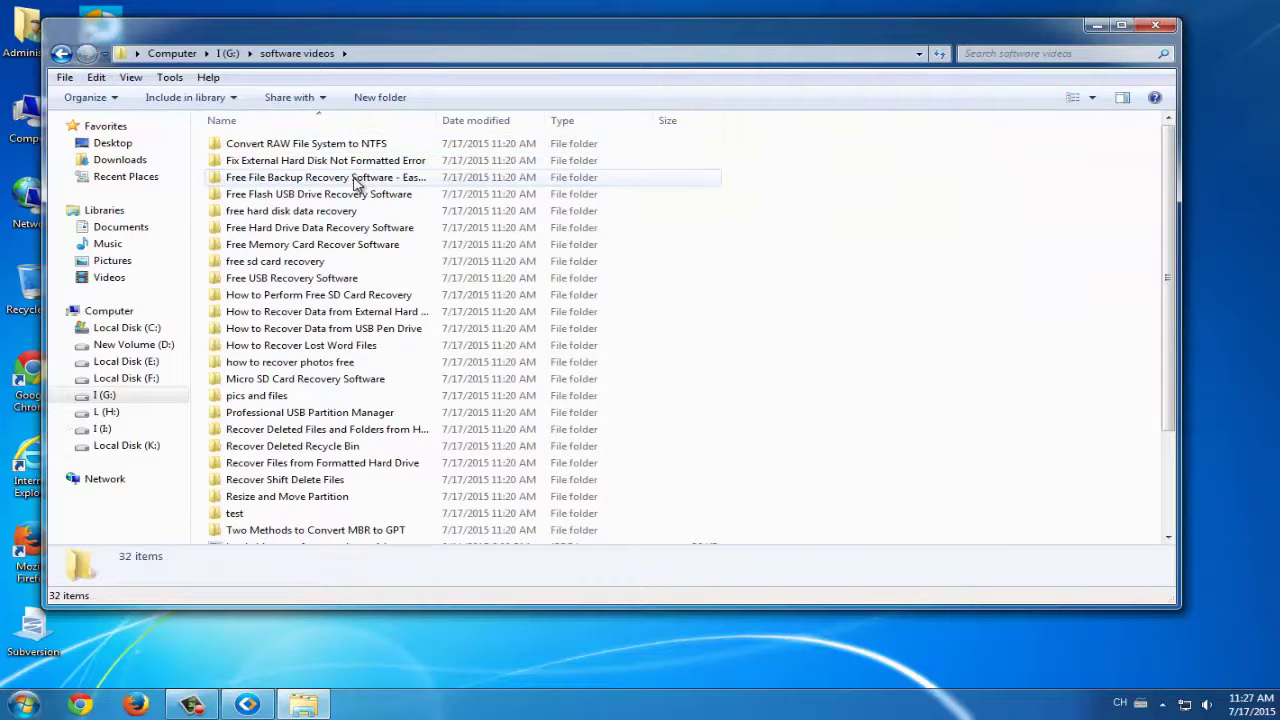
{"action": "double_click", "coordinate": [357, 161]}
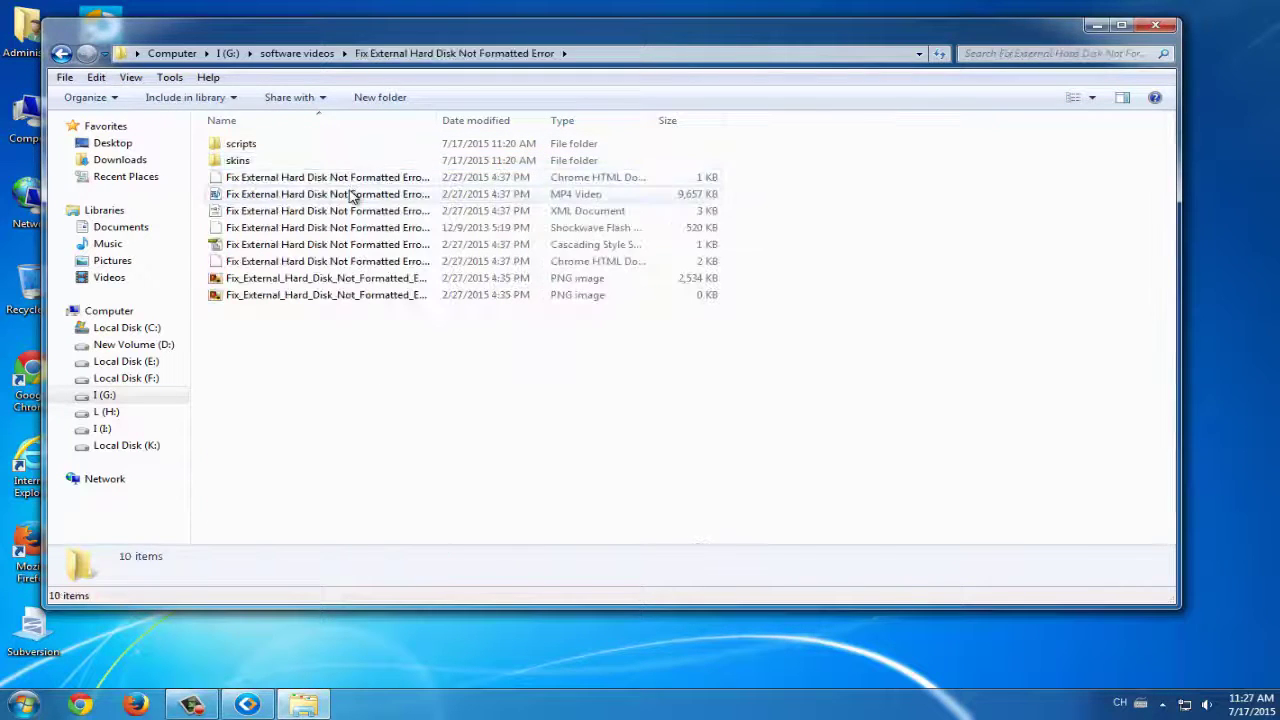
{"action": "left_click", "coordinate": [350, 195]}
{"action": "double_click", "coordinate": [350, 195]}
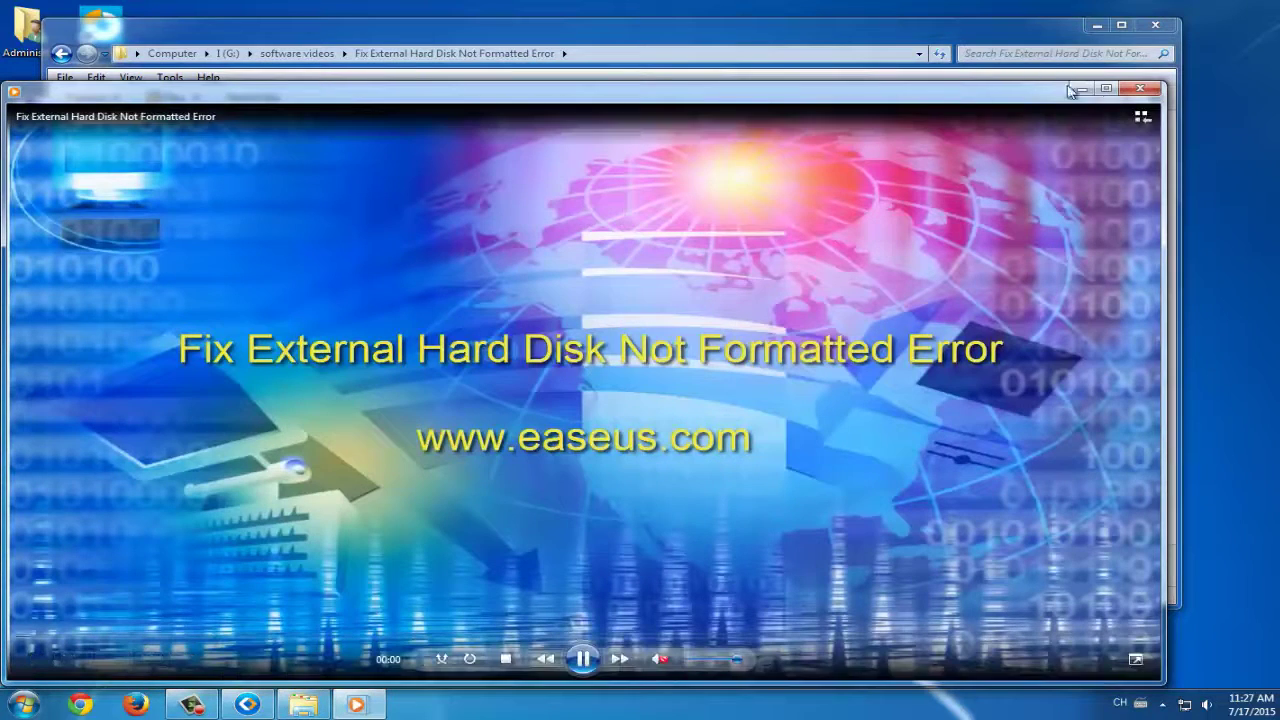
{"action": "left_click", "coordinate": [1140, 88]}
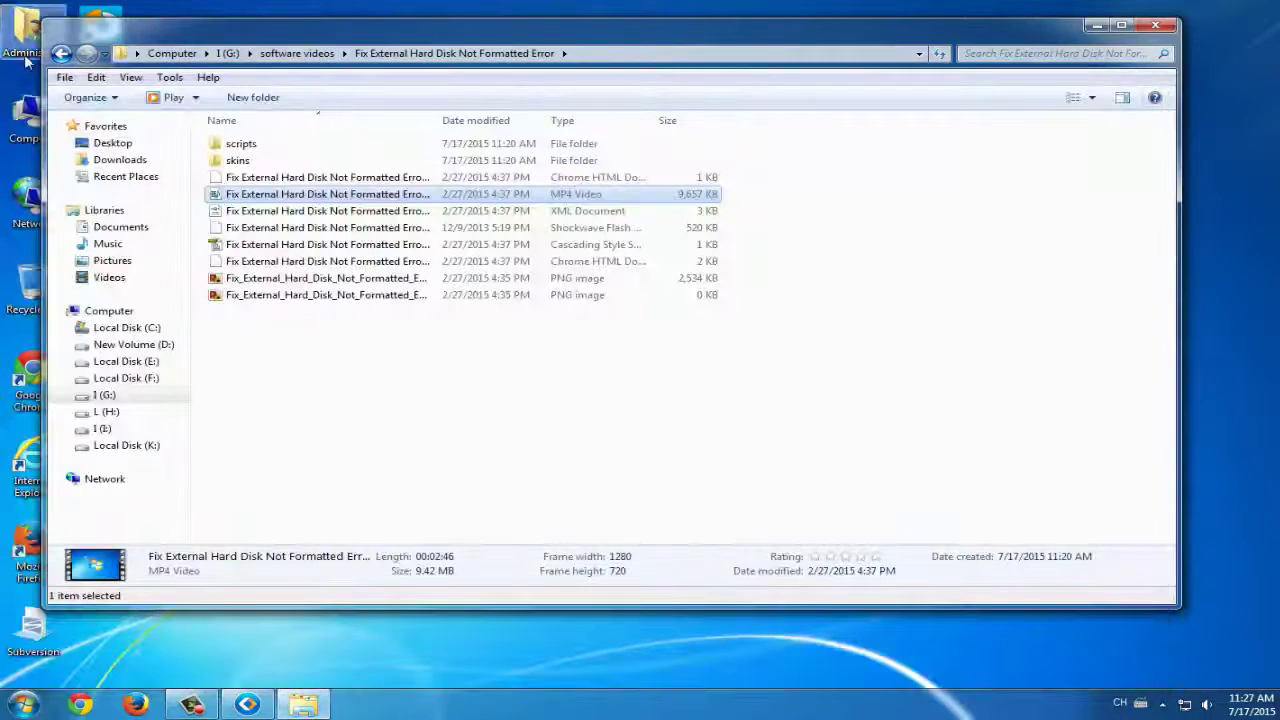
Return to the root of drive G:, view the contents of New Text Document.txt, and close it
{"action": "left_click", "coordinate": [58, 54]}
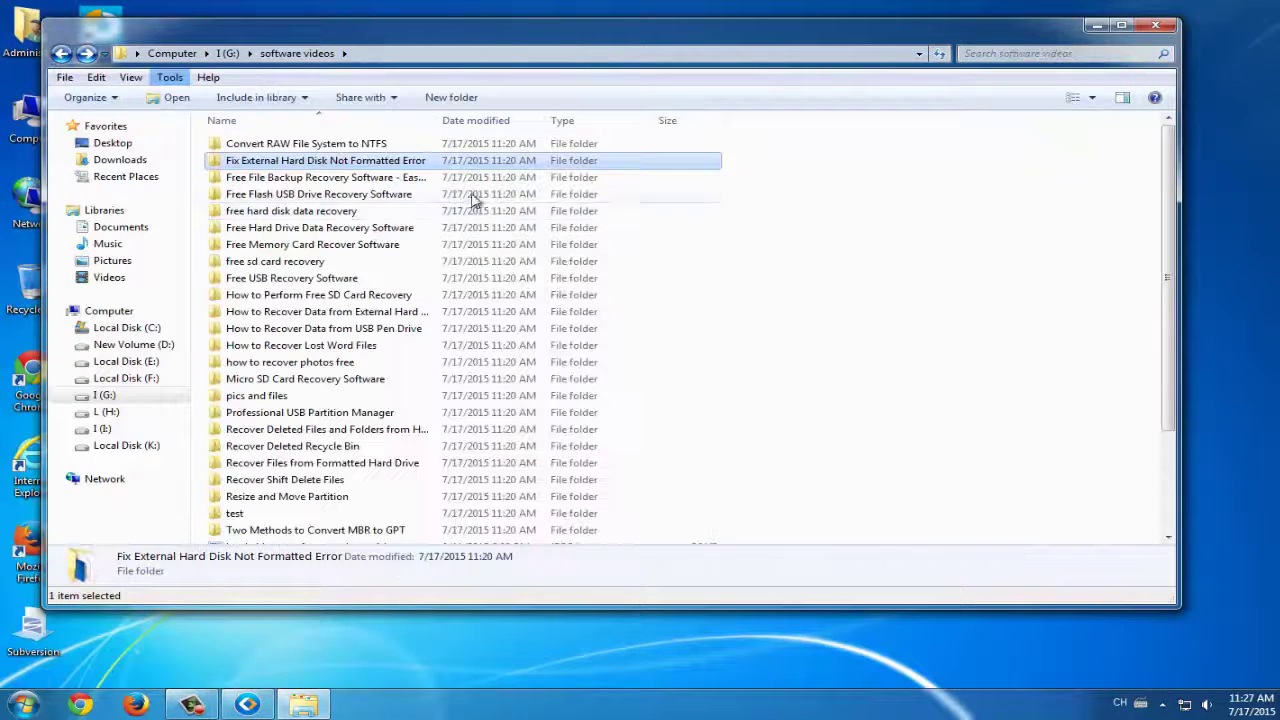
{"action": "left_click", "coordinate": [62, 55]}
{"action": "double_click", "coordinate": [455, 162]}
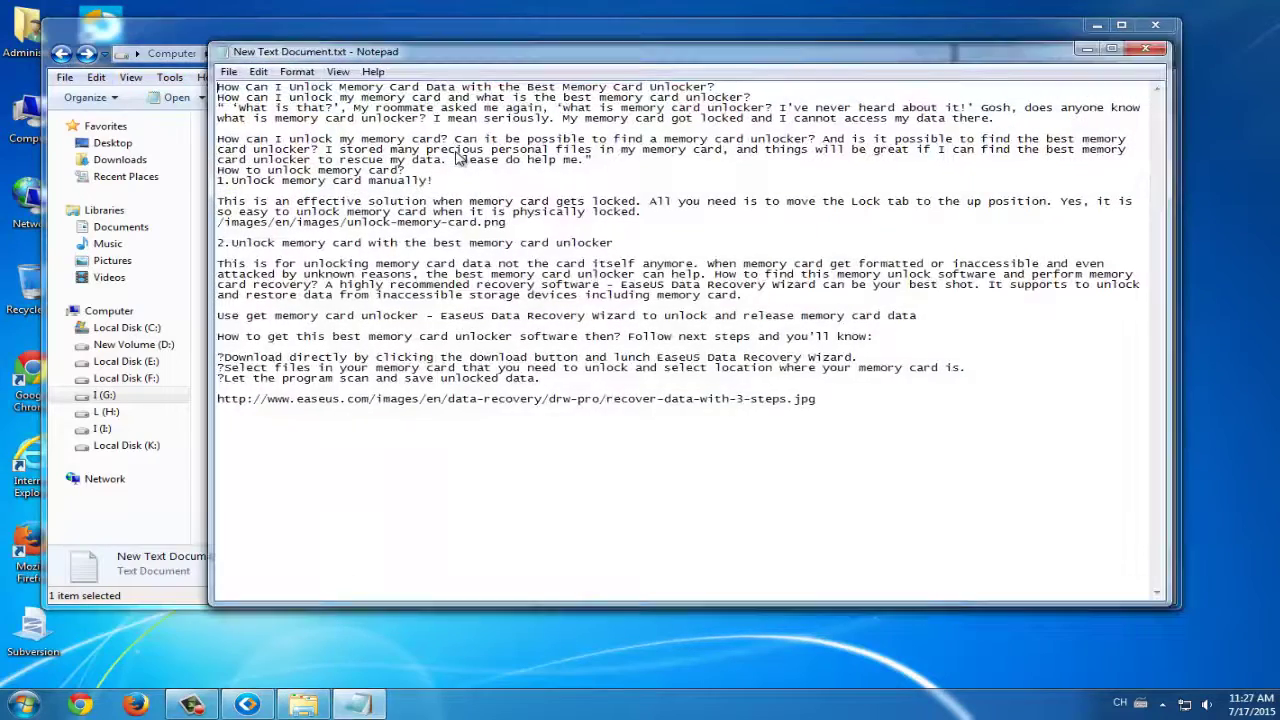
{"action": "left_click", "coordinate": [1145, 48]}
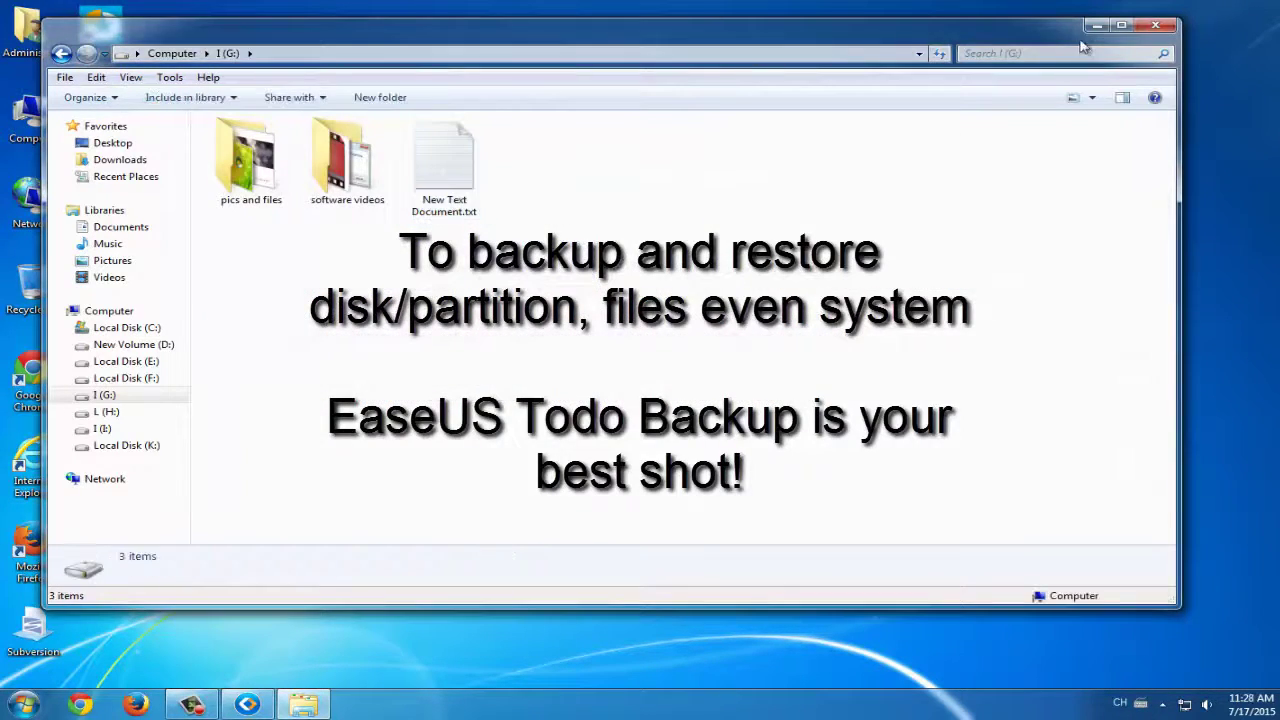